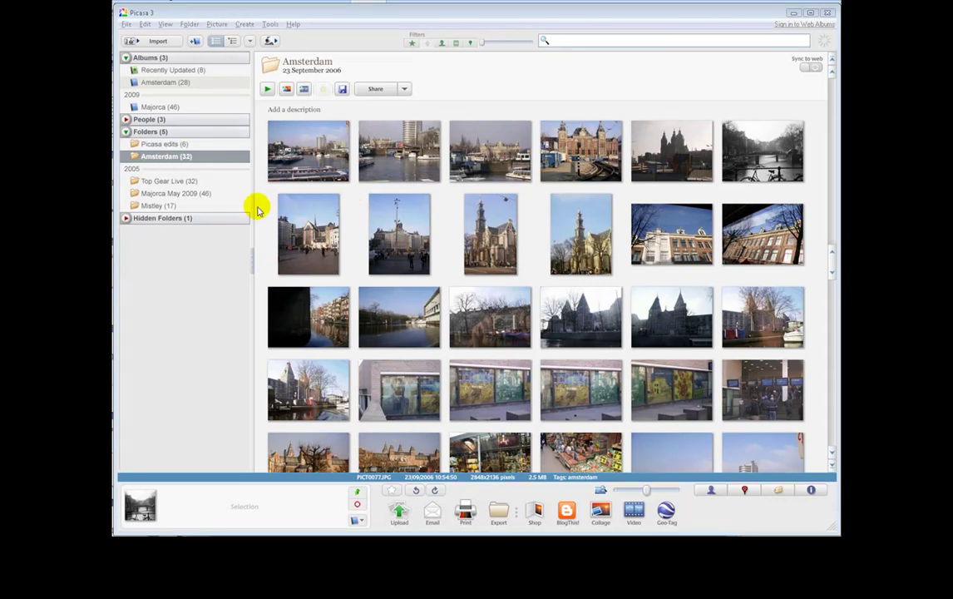
Lay out the Amsterdam folder as a Print Contact Sheet and show its Border and Text Options
{"action": "left_click", "coordinate": [189, 24]}
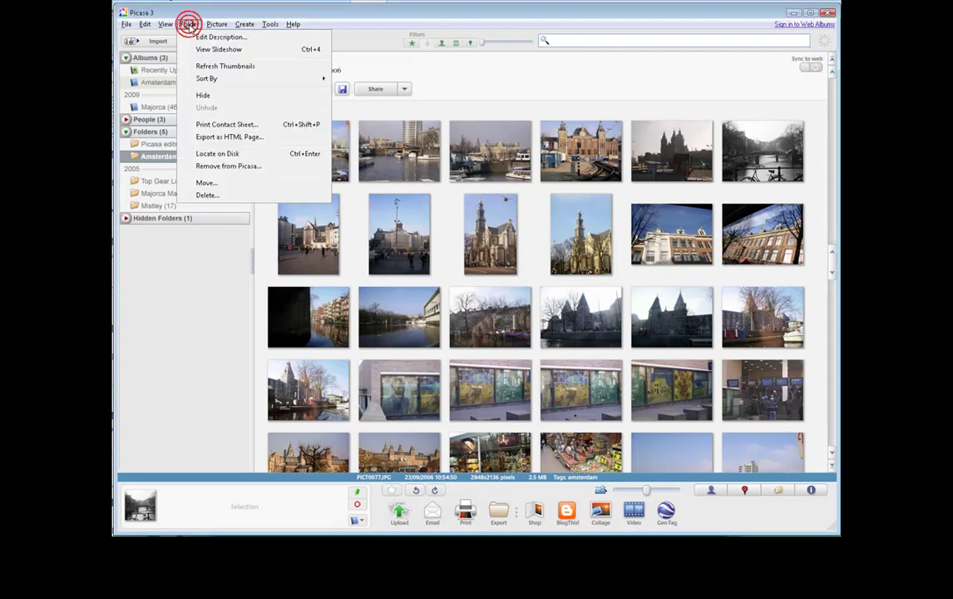
{"action": "left_click", "coordinate": [211, 124]}
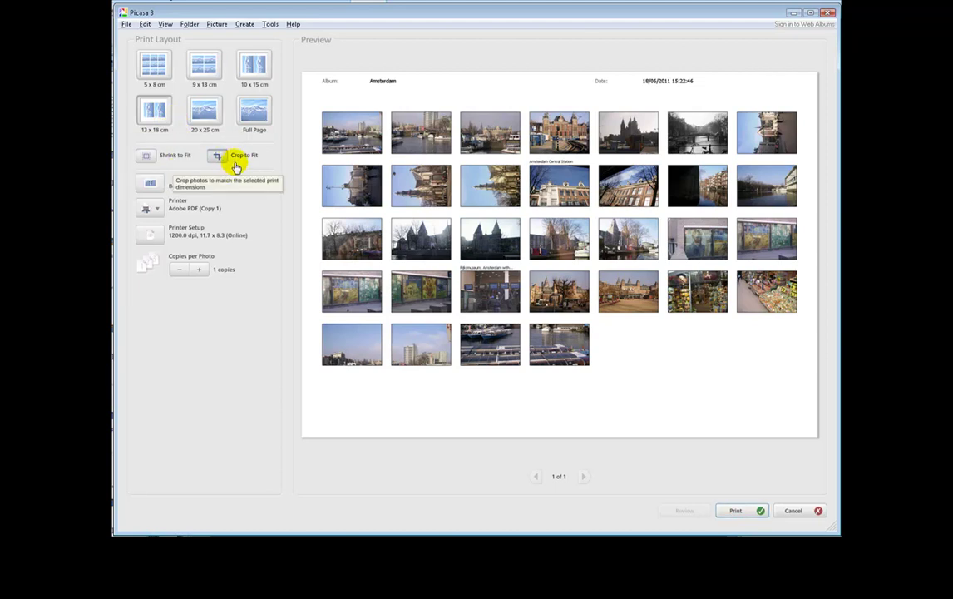
{"action": "left_click", "coordinate": [162, 185]}
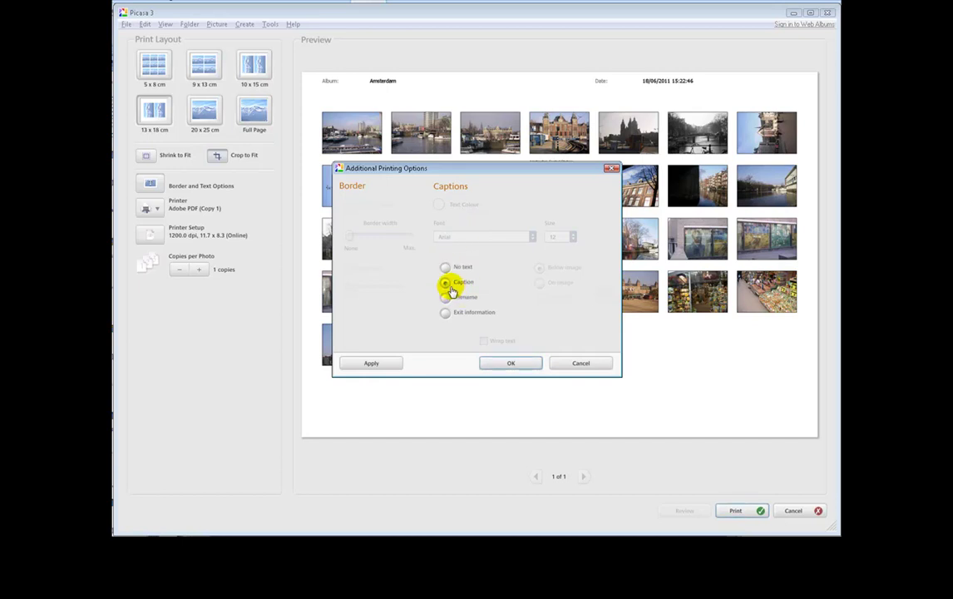
Confirm captions for the contact sheet, then cancel printing to return to the Amsterdam photos
{"action": "left_click", "coordinate": [512, 362]}
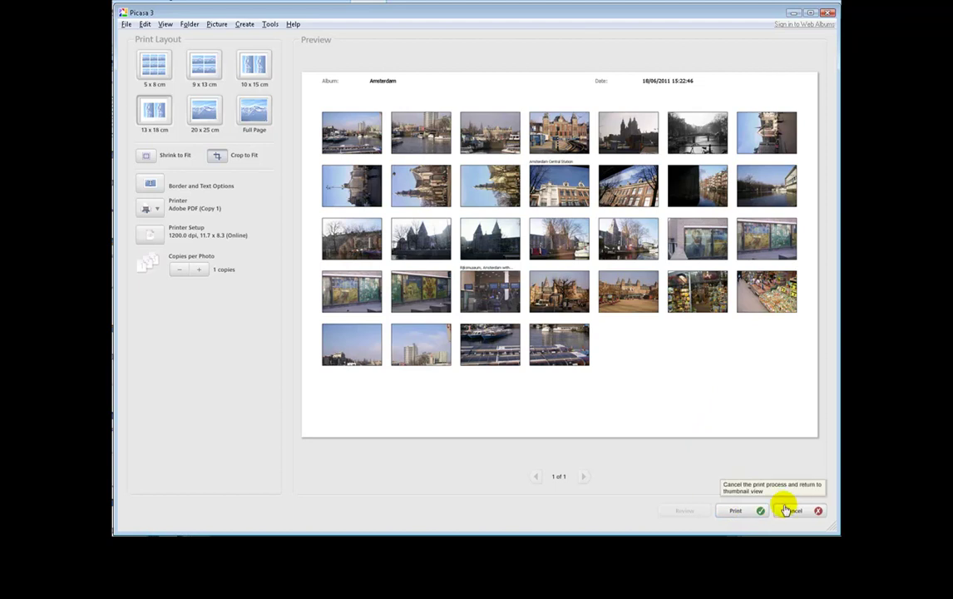
{"action": "left_click", "coordinate": [793, 510]}
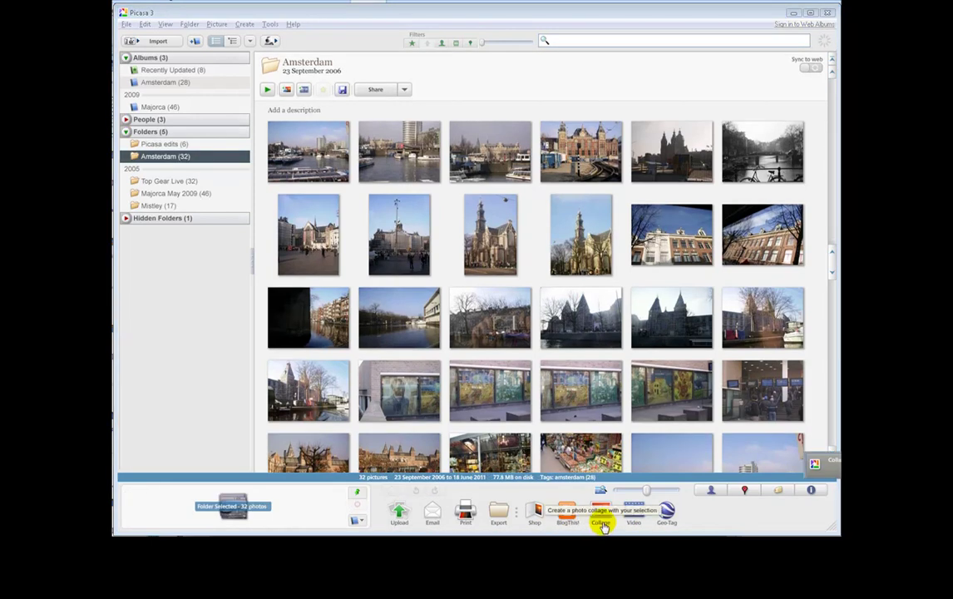
Start a collage of the Amsterdam photos and try the Mosaic and Frame Mosaic layouts
{"action": "left_click", "coordinate": [602, 524]}
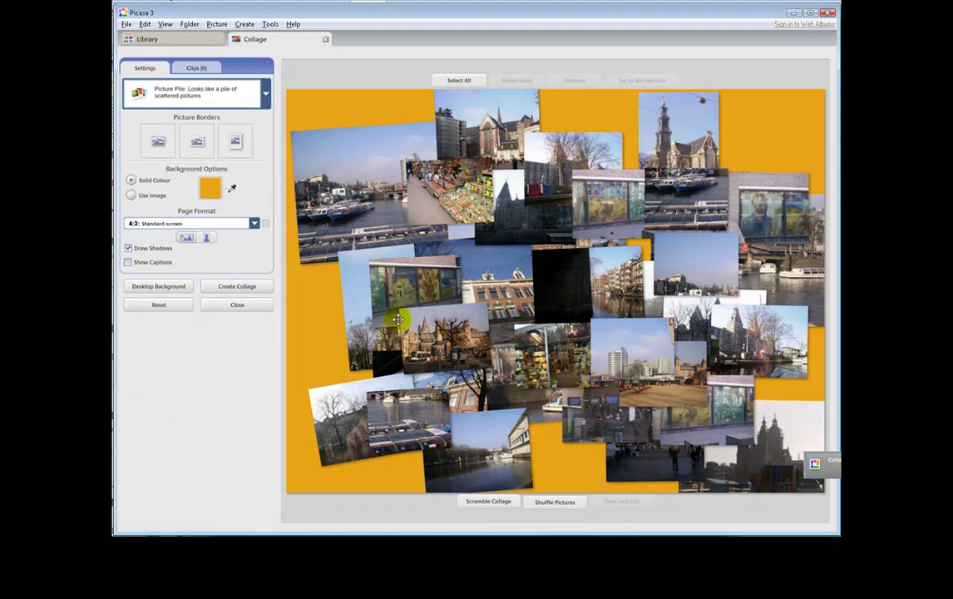
{"action": "left_click", "coordinate": [266, 95]}
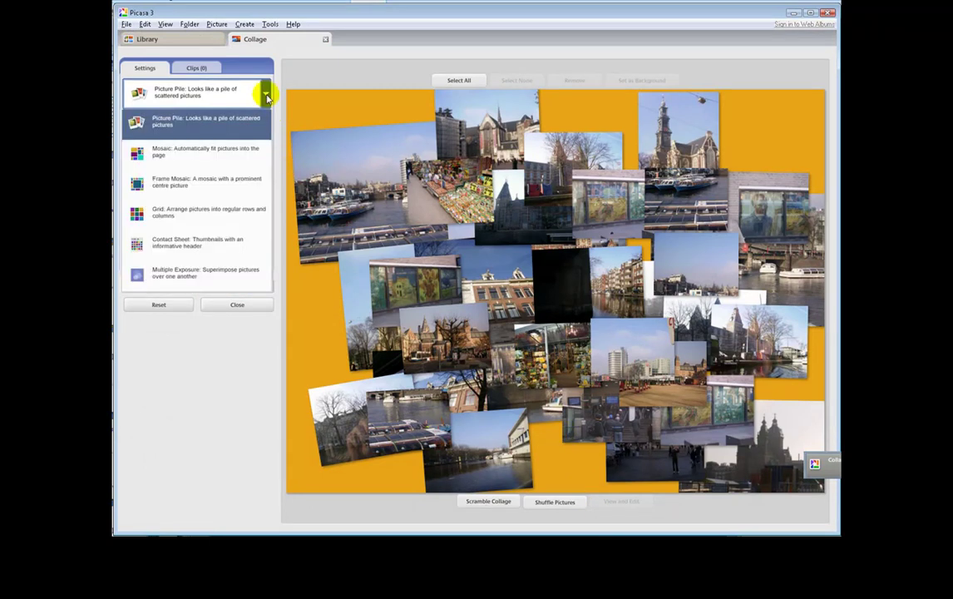
{"action": "left_click", "coordinate": [248, 150]}
{"action": "left_click", "coordinate": [265, 95]}
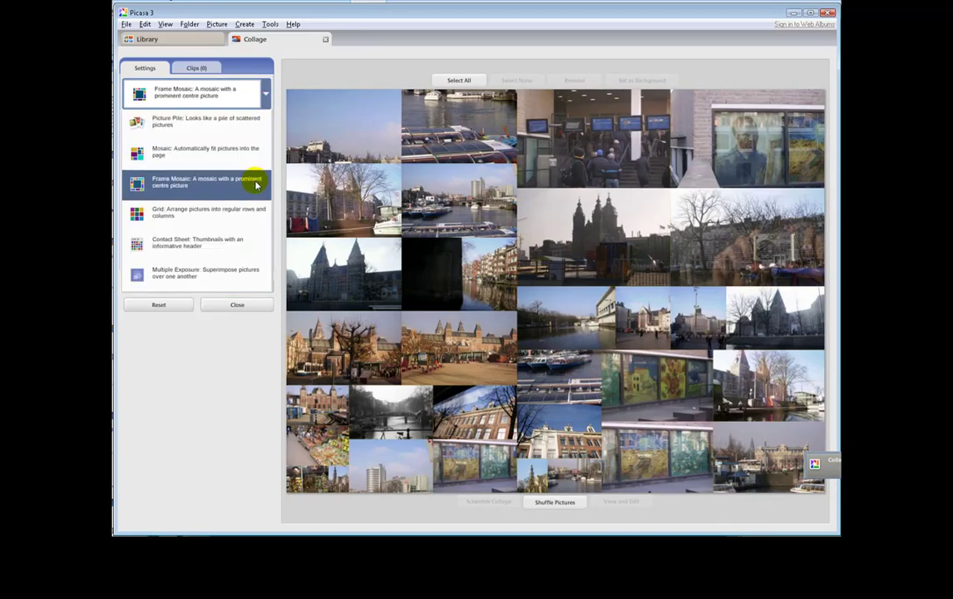
{"action": "left_click", "coordinate": [255, 181]}
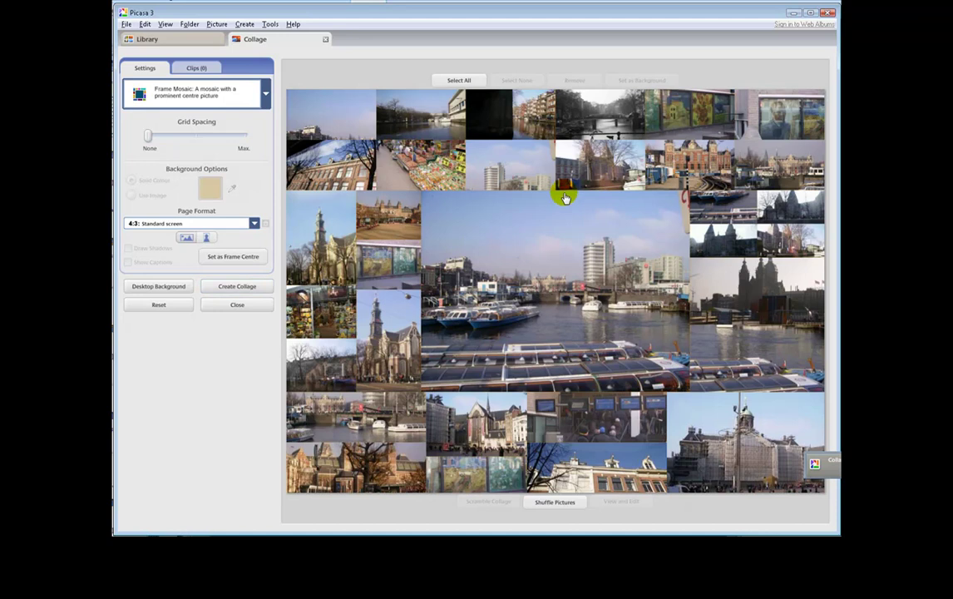
Try the Grid, Contact Sheet and Multiple Exposure collage layouts
{"action": "left_click", "coordinate": [266, 100]}
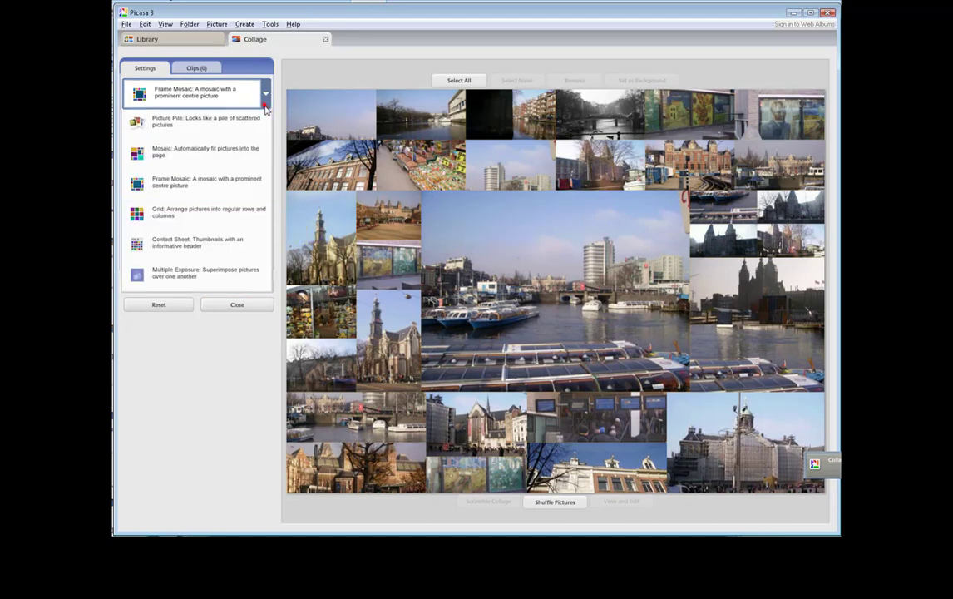
{"action": "left_click", "coordinate": [256, 210]}
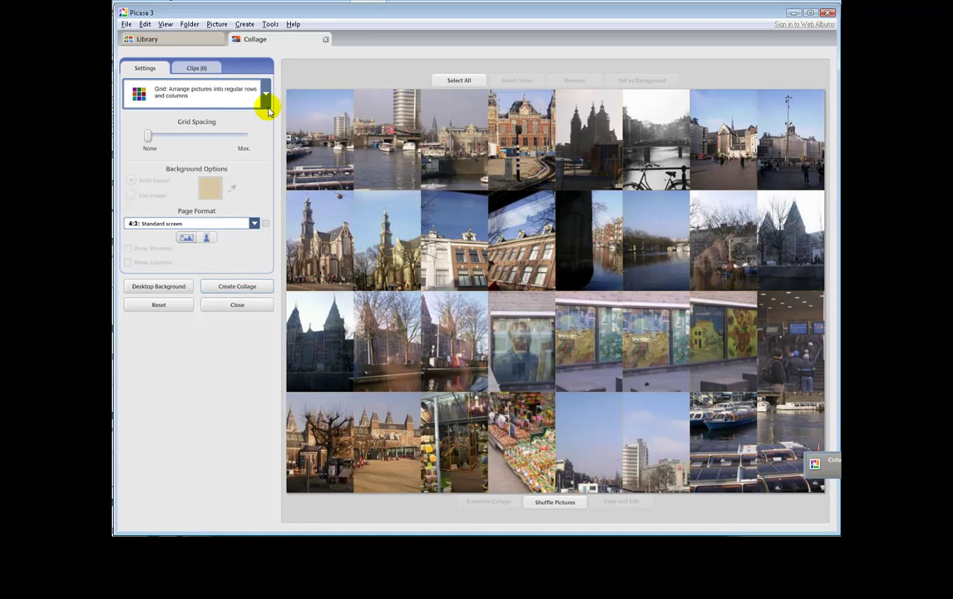
{"action": "left_click", "coordinate": [266, 101]}
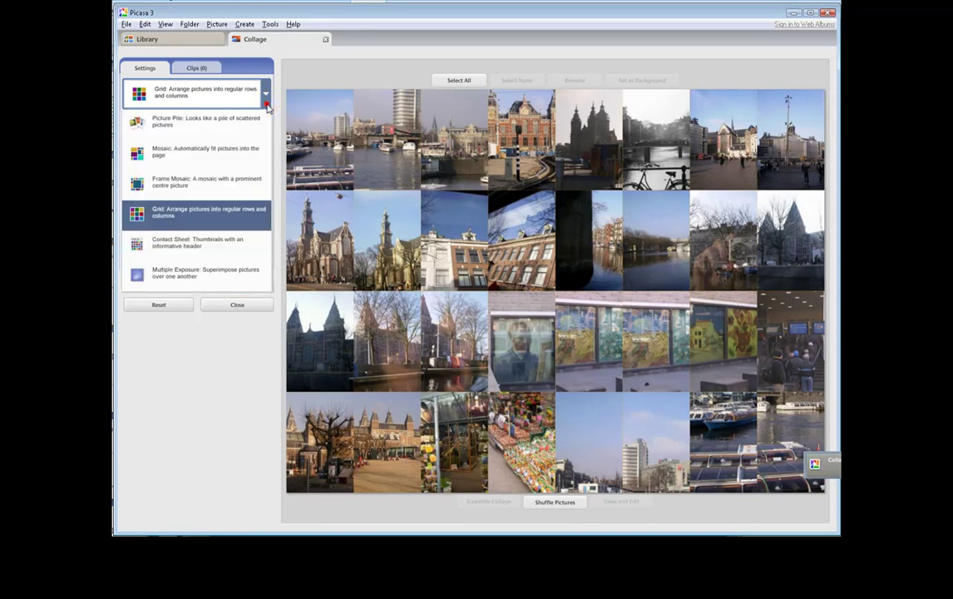
{"action": "left_click", "coordinate": [263, 242]}
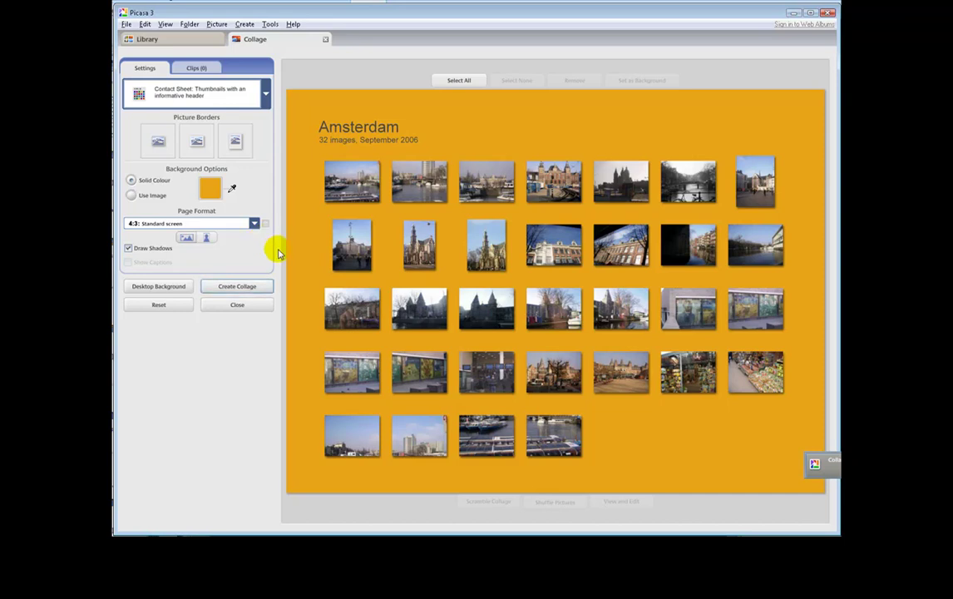
{"action": "left_click", "coordinate": [267, 94]}
{"action": "left_click", "coordinate": [250, 279]}
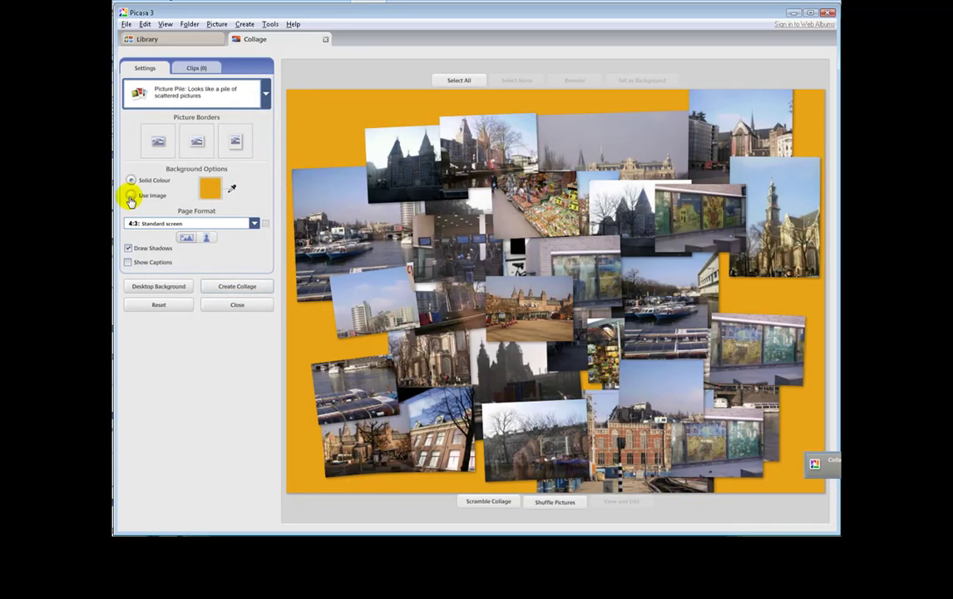
Keep the solid orange background, set page format to A4: Full page, and turn on Show Captions
{"action": "left_click", "coordinate": [130, 196]}
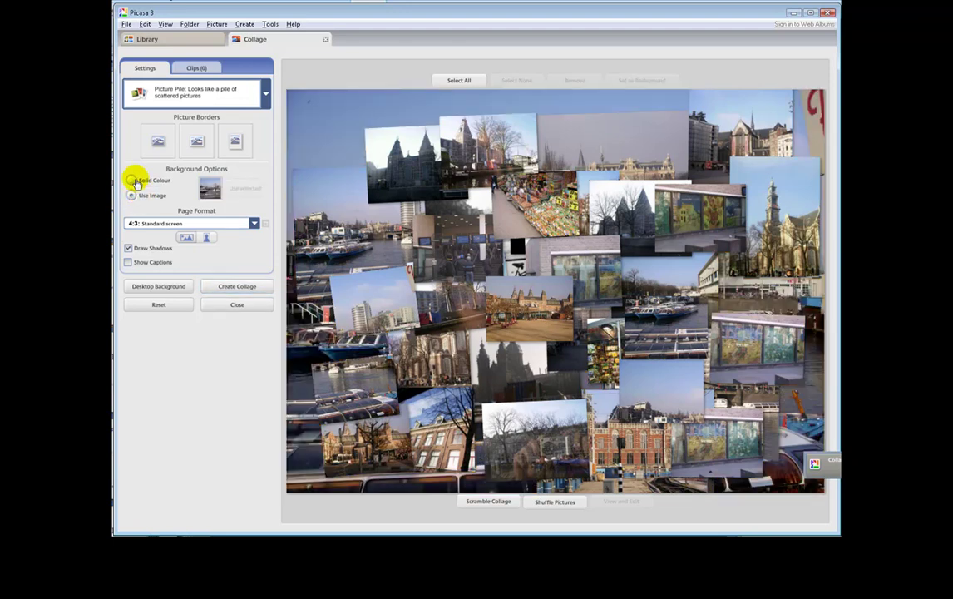
{"action": "left_click", "coordinate": [134, 181]}
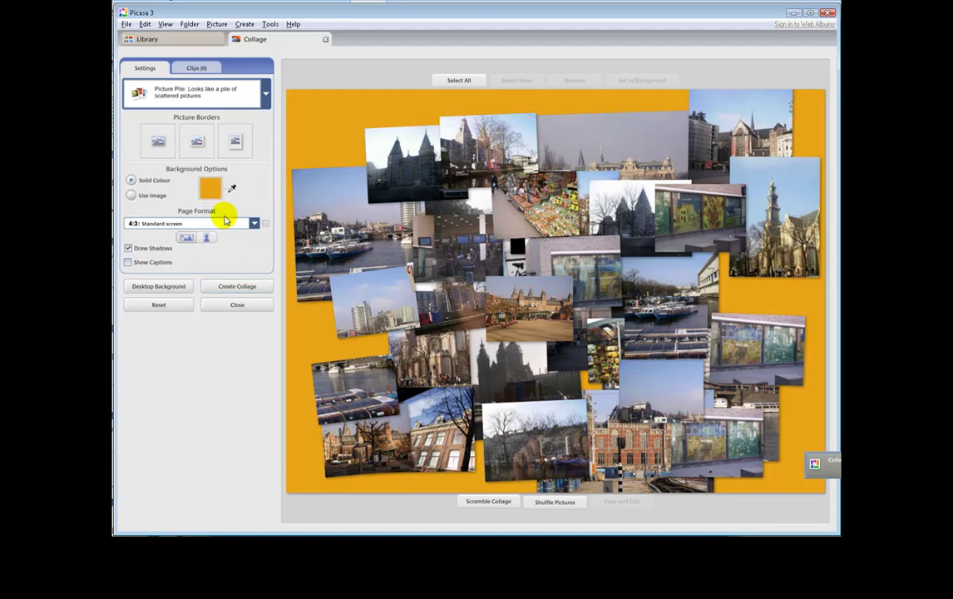
{"action": "left_click", "coordinate": [254, 223]}
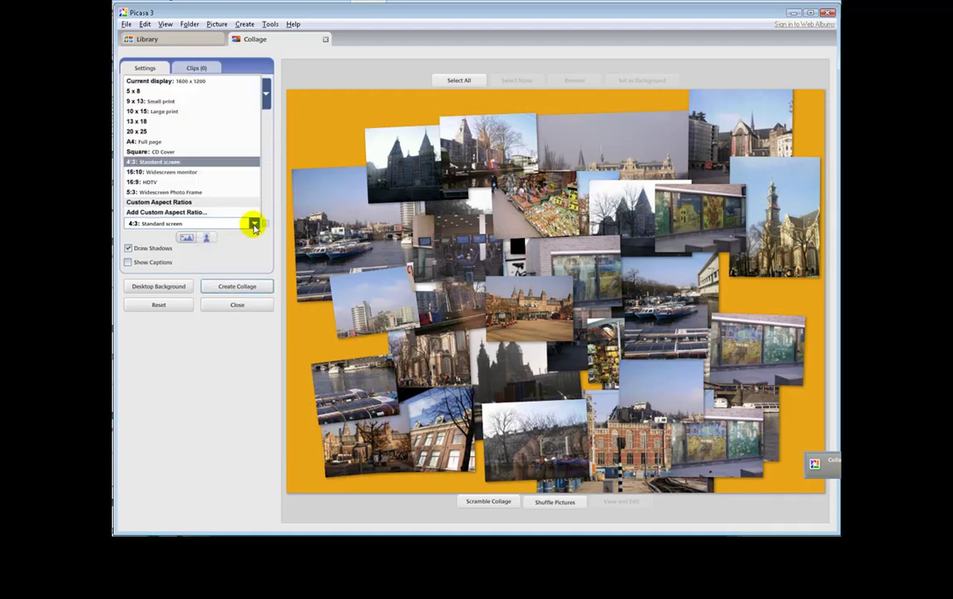
{"action": "left_click", "coordinate": [189, 143]}
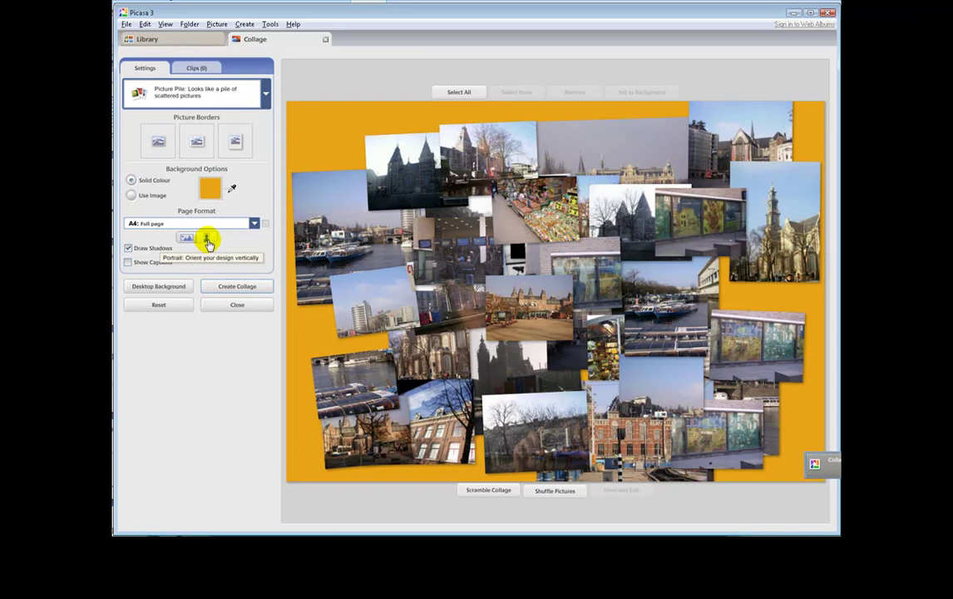
{"action": "left_click", "coordinate": [129, 262]}
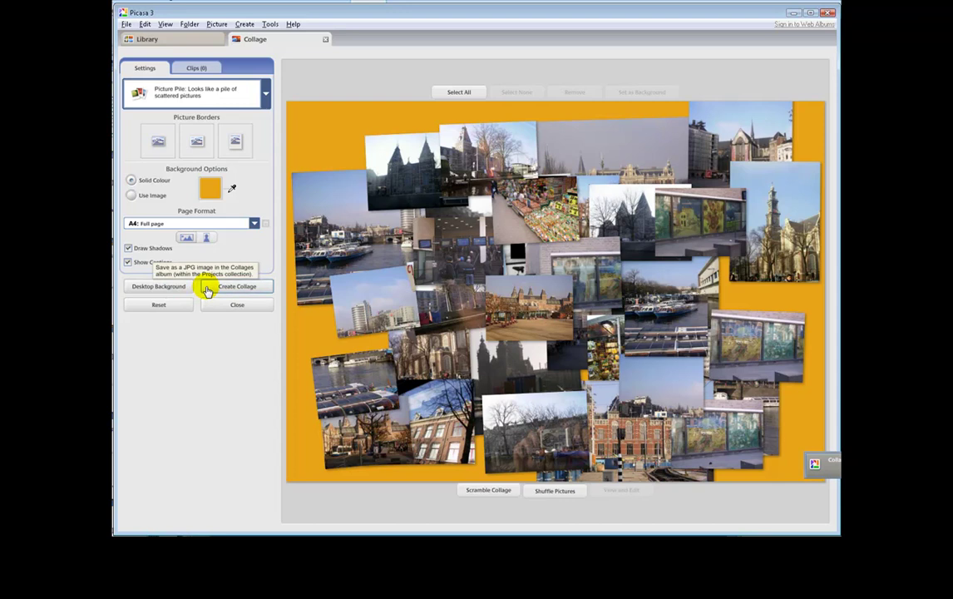
Save the collage, then reopen it, reshuffle layout and photo positions, and close it as a draft
{"action": "left_click", "coordinate": [208, 287]}
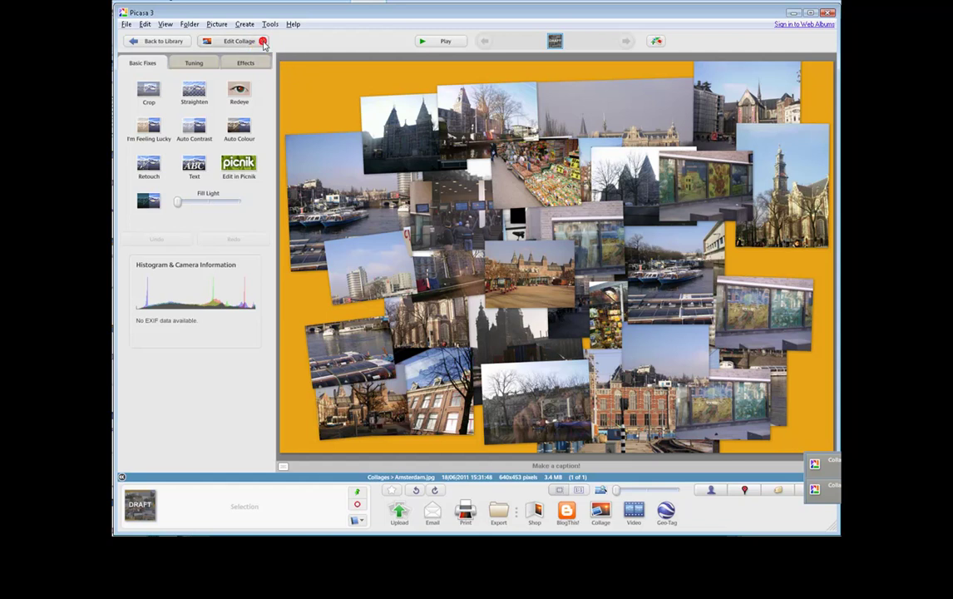
{"action": "left_click", "coordinate": [262, 41]}
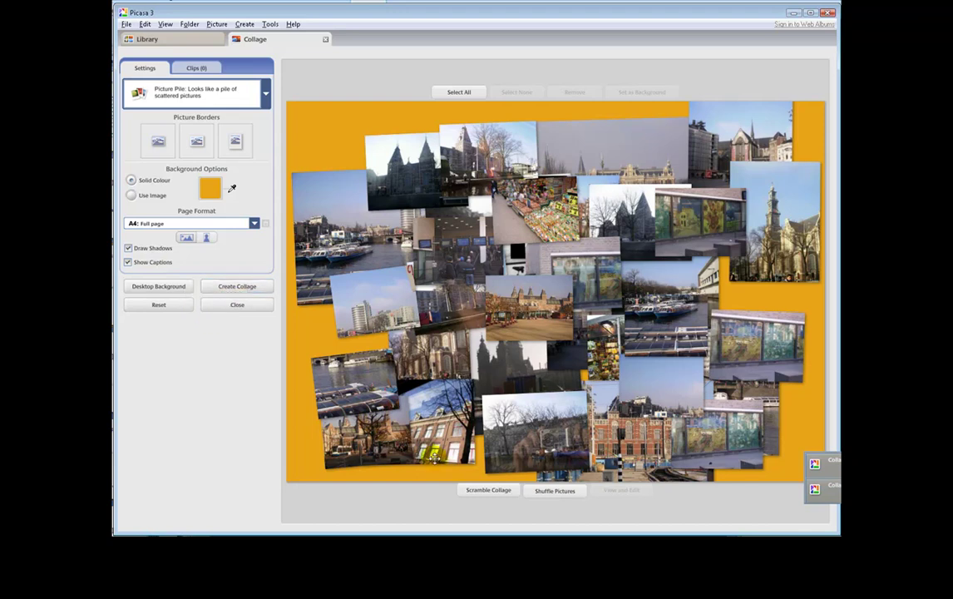
{"action": "left_click", "coordinate": [476, 492]}
{"action": "left_click", "coordinate": [477, 493]}
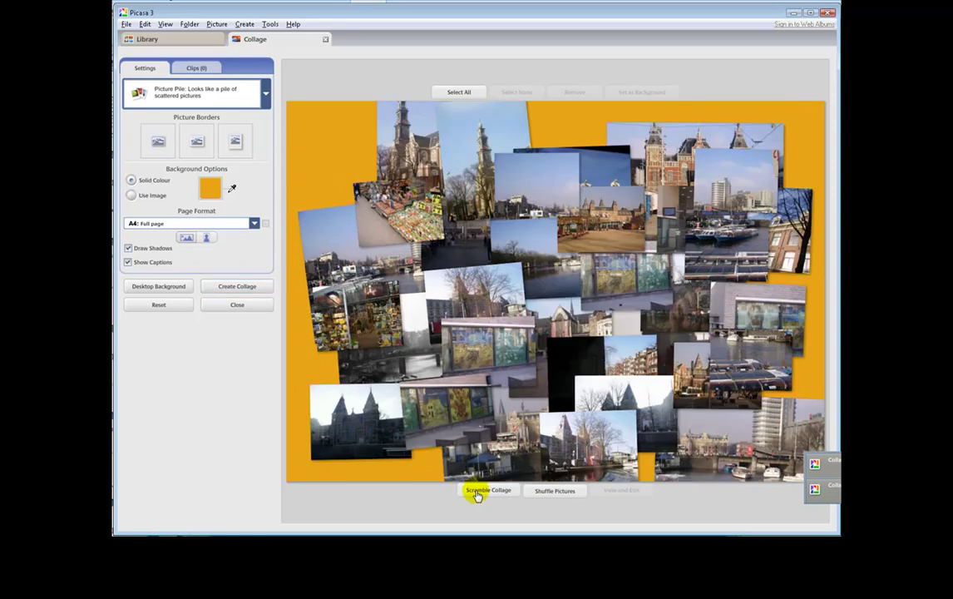
{"action": "left_click", "coordinate": [537, 492]}
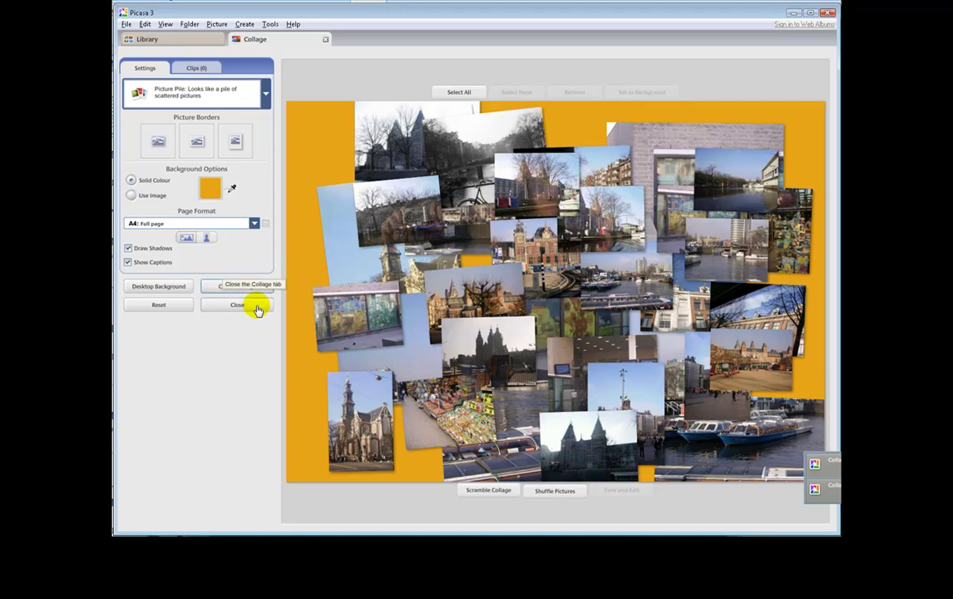
{"action": "left_click", "coordinate": [257, 310]}
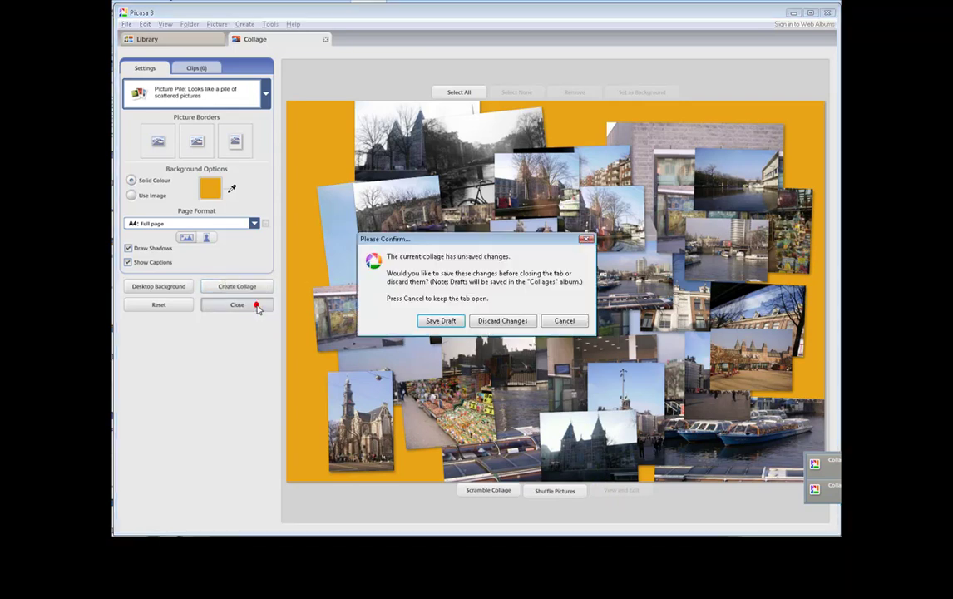
{"action": "left_click", "coordinate": [463, 325]}
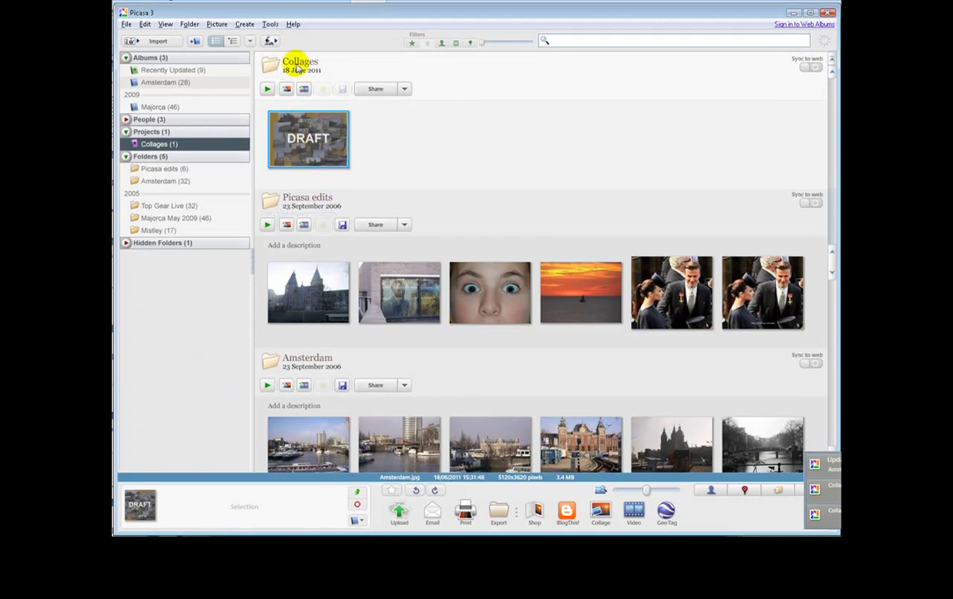
Open the DRAFT collage and finalize it with Create Now
{"action": "double_click", "coordinate": [317, 130]}
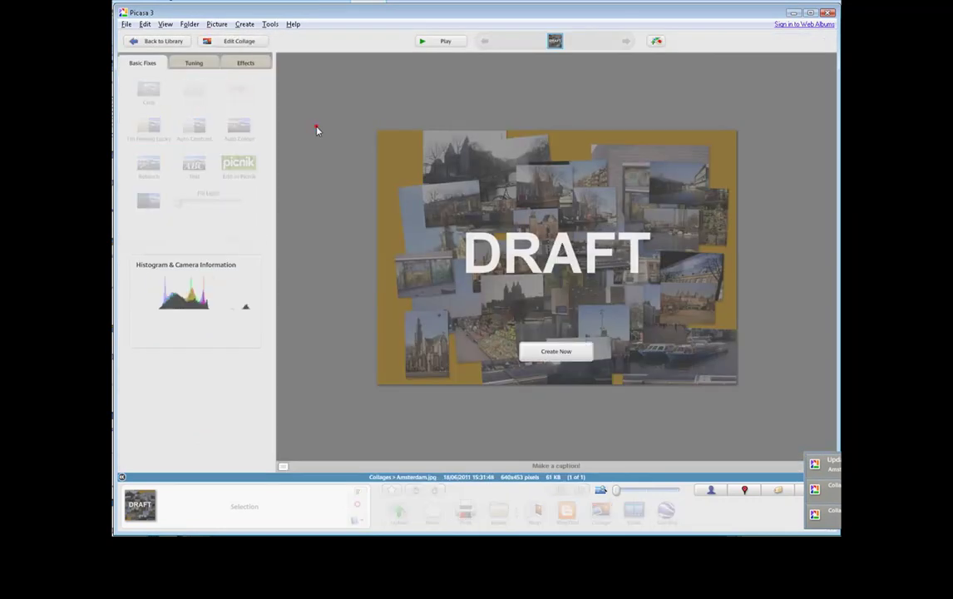
{"action": "left_click", "coordinate": [549, 352]}
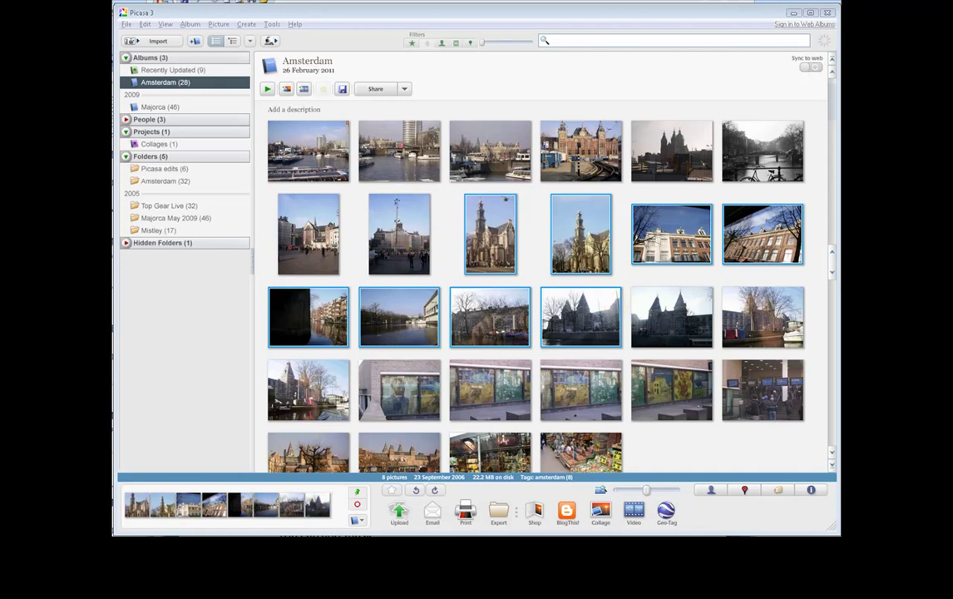
{"action": "left_click", "coordinate": [498, 516]}
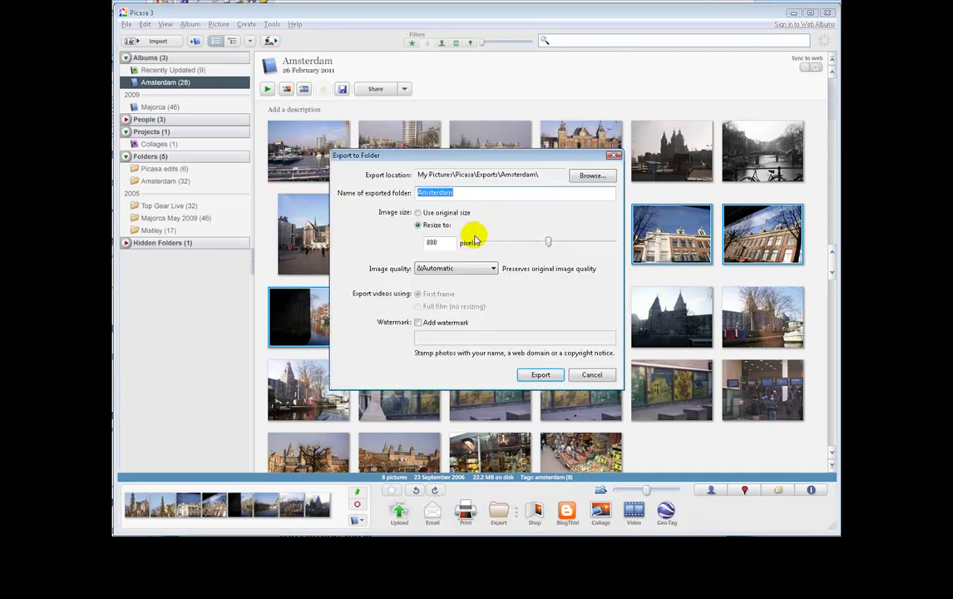
{"action": "type", "text": "resize"}
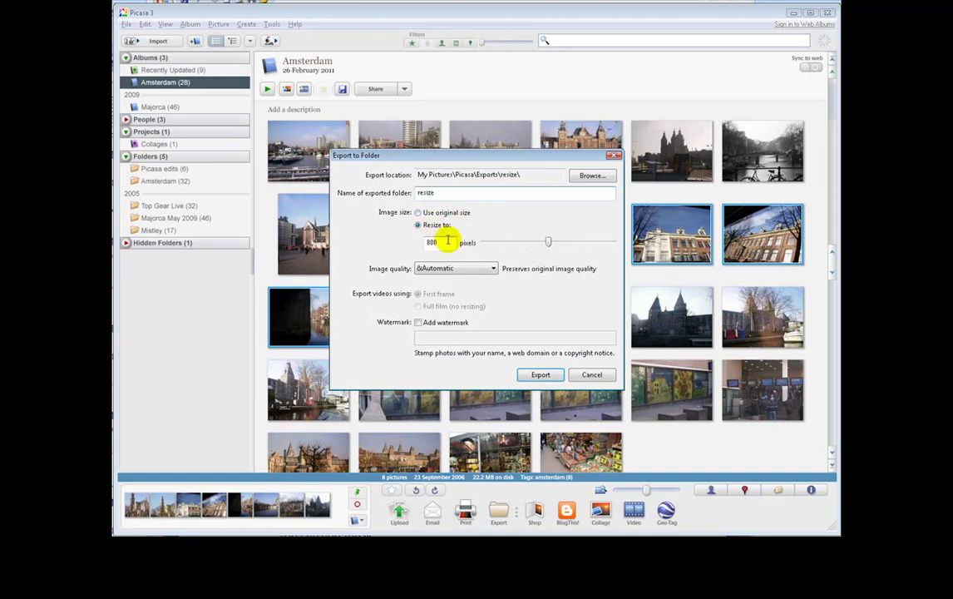
{"action": "left_click_drag", "start_coordinate": [549, 242], "coordinate": [528, 242]}
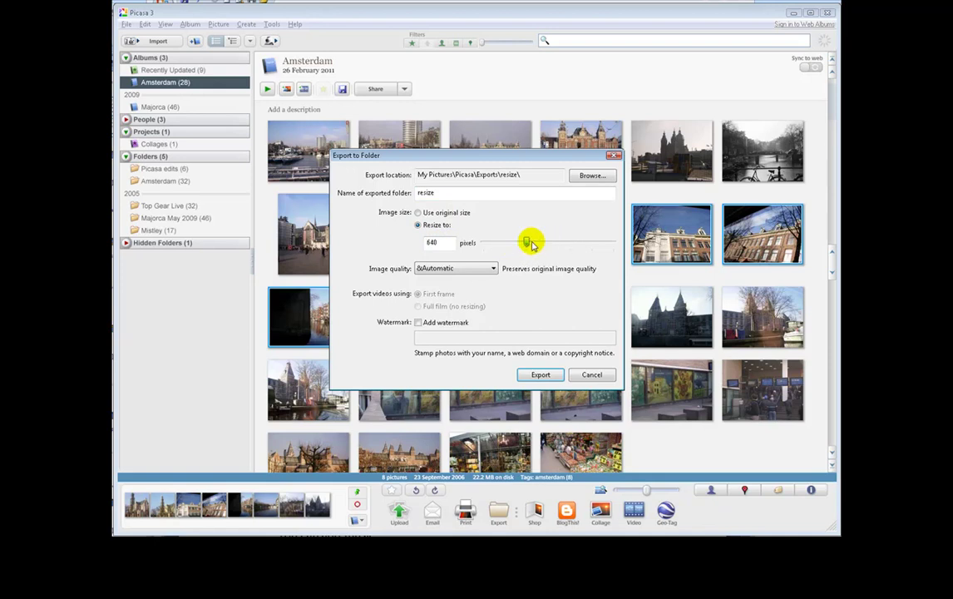
{"action": "left_click", "coordinate": [494, 268]}
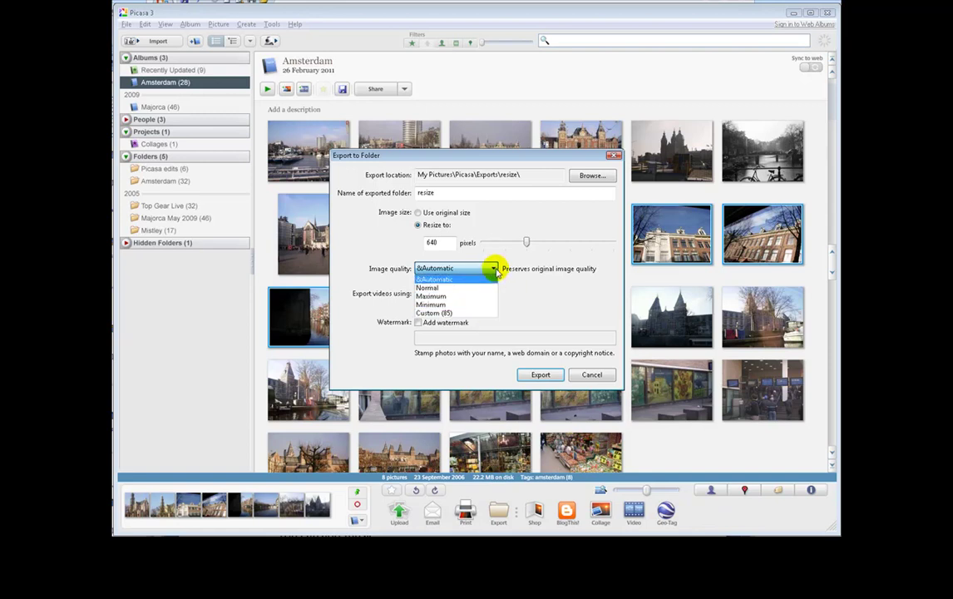
{"action": "left_click", "coordinate": [494, 269]}
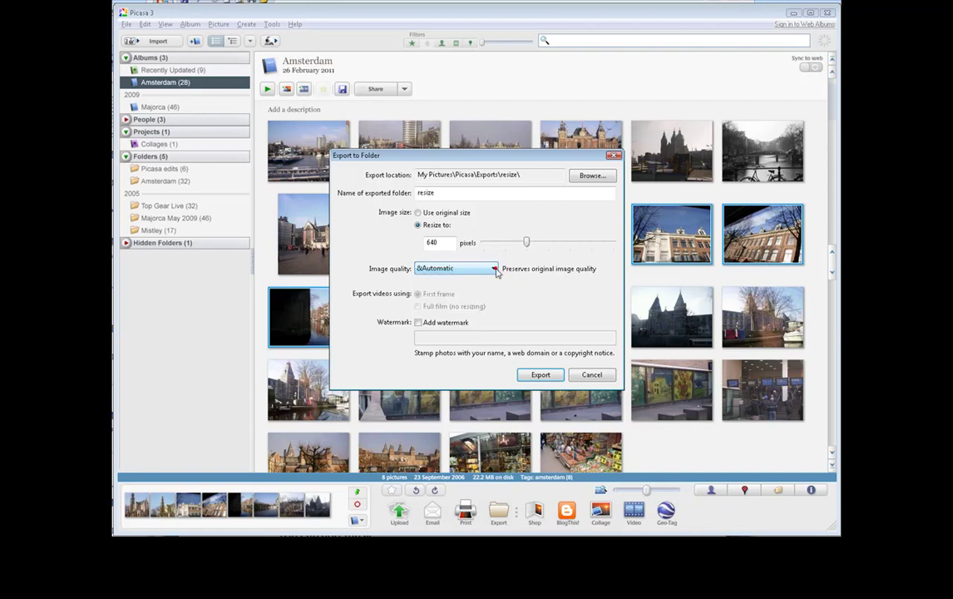
{"action": "left_click", "coordinate": [420, 322]}
{"action": "left_click", "coordinate": [427, 339]}
{"action": "type", "text": "(c) mp3tr"}
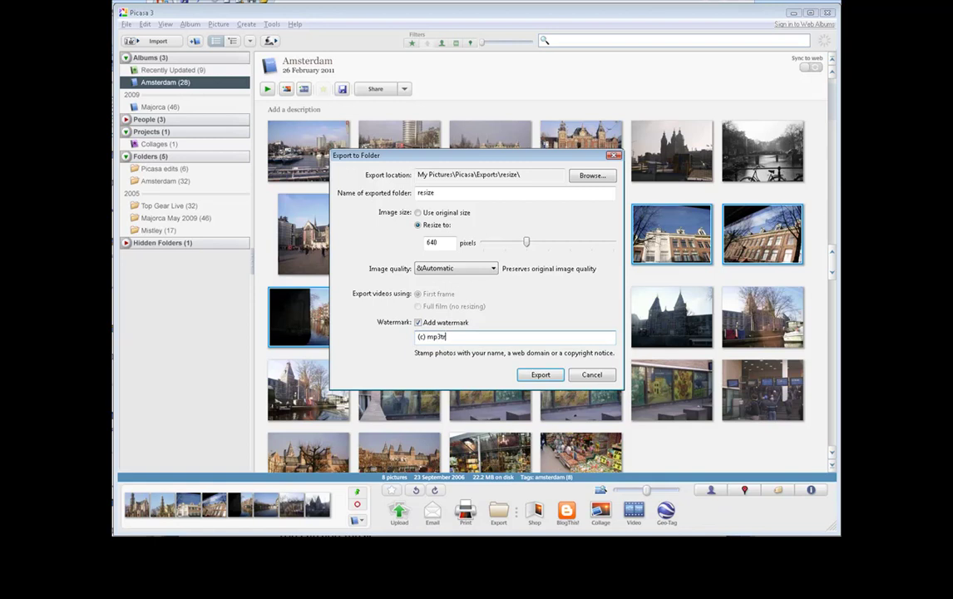
{"action": "type", "text": "avelclub.com 2011"}
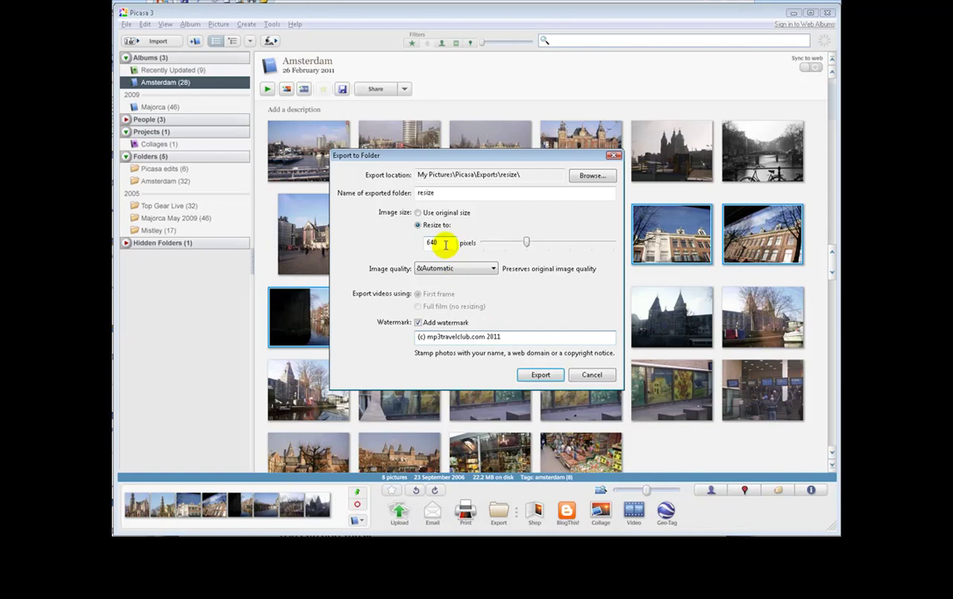
{"action": "left_click", "coordinate": [592, 375]}
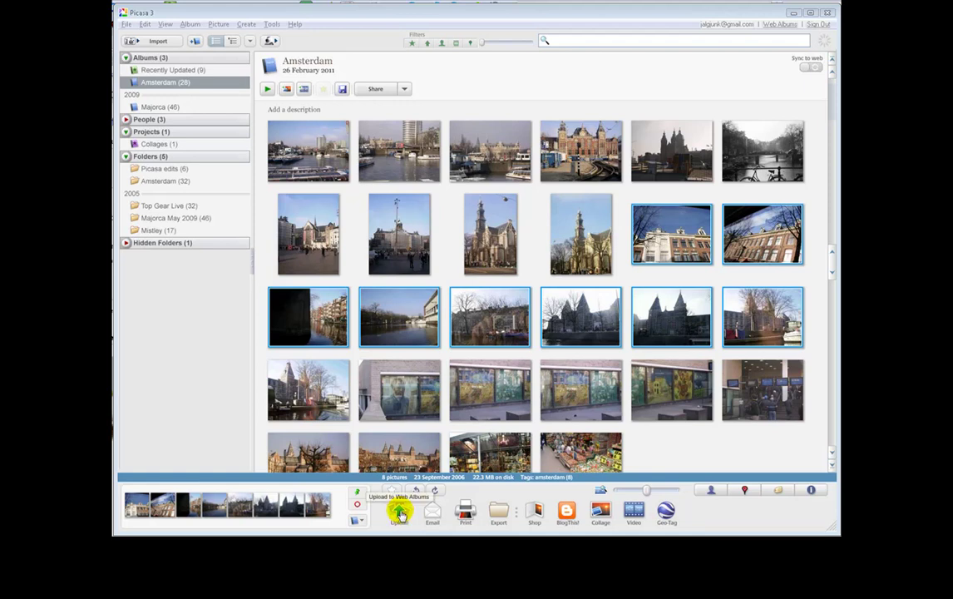
Upload settings for the eight photos: Recommended: 1600 pixels size, visibility Anyone with the link
{"action": "left_click", "coordinate": [400, 513]}
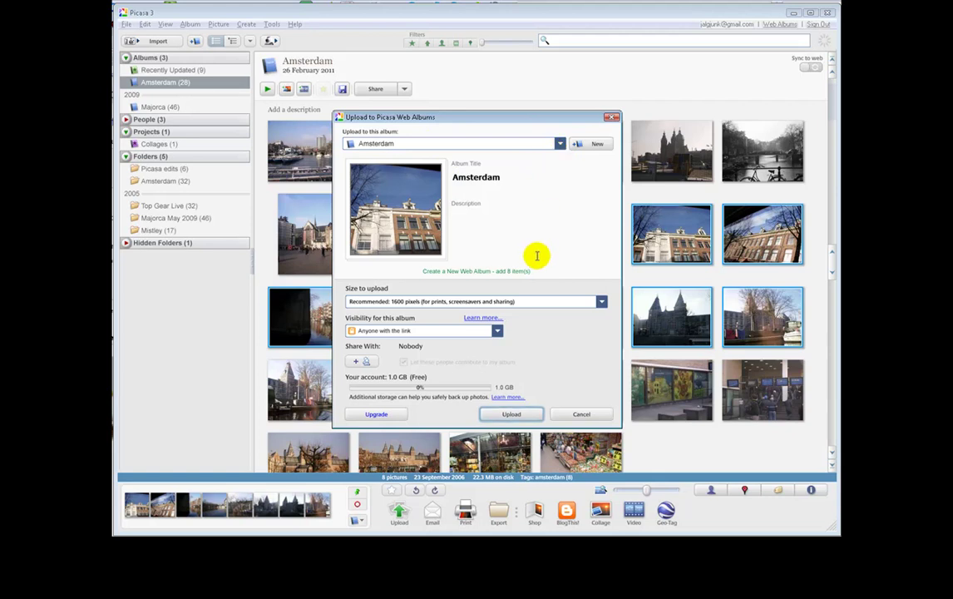
{"action": "left_click", "coordinate": [601, 302]}
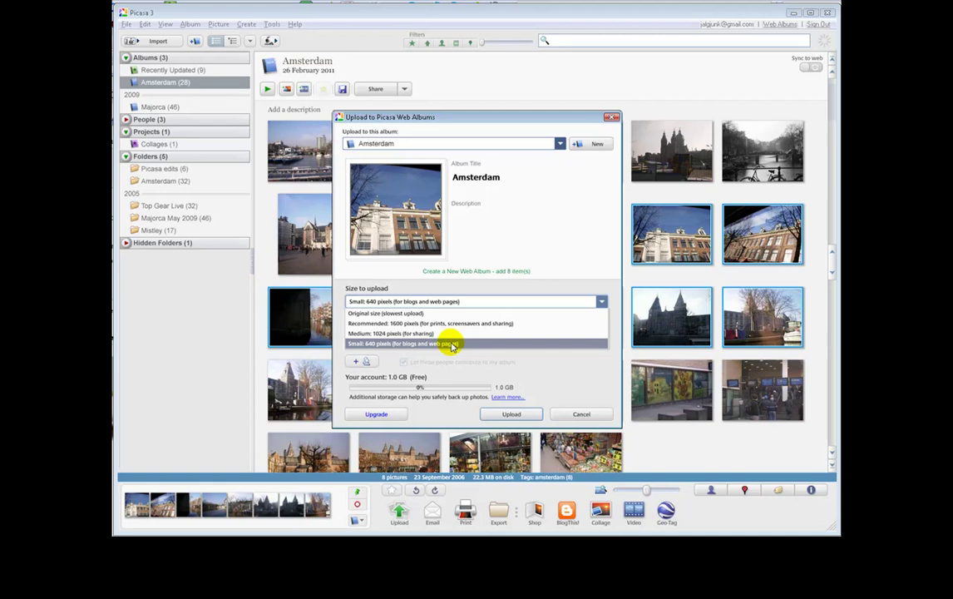
{"action": "left_click", "coordinate": [603, 301]}
{"action": "left_click", "coordinate": [496, 331]}
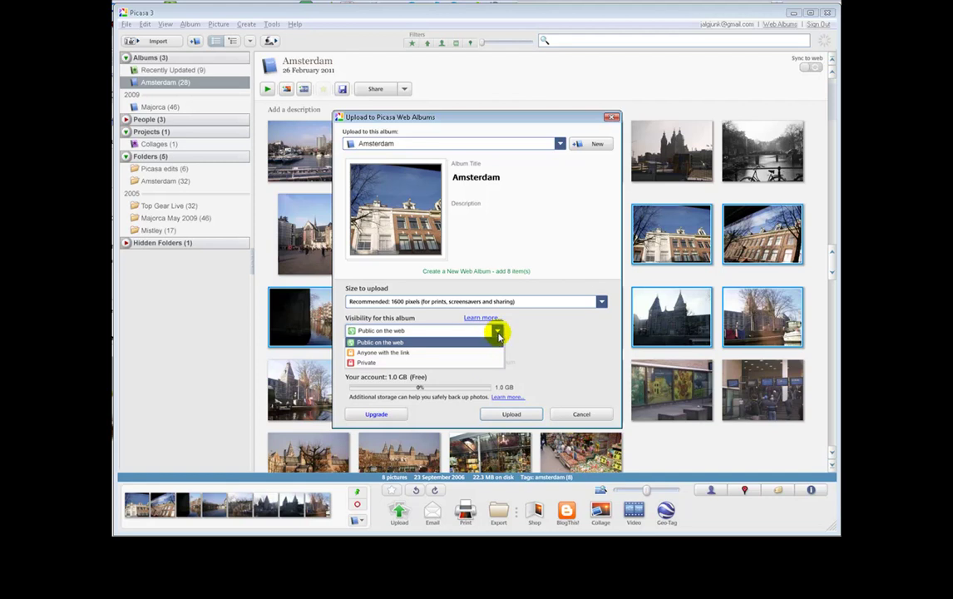
{"action": "left_click", "coordinate": [494, 332]}
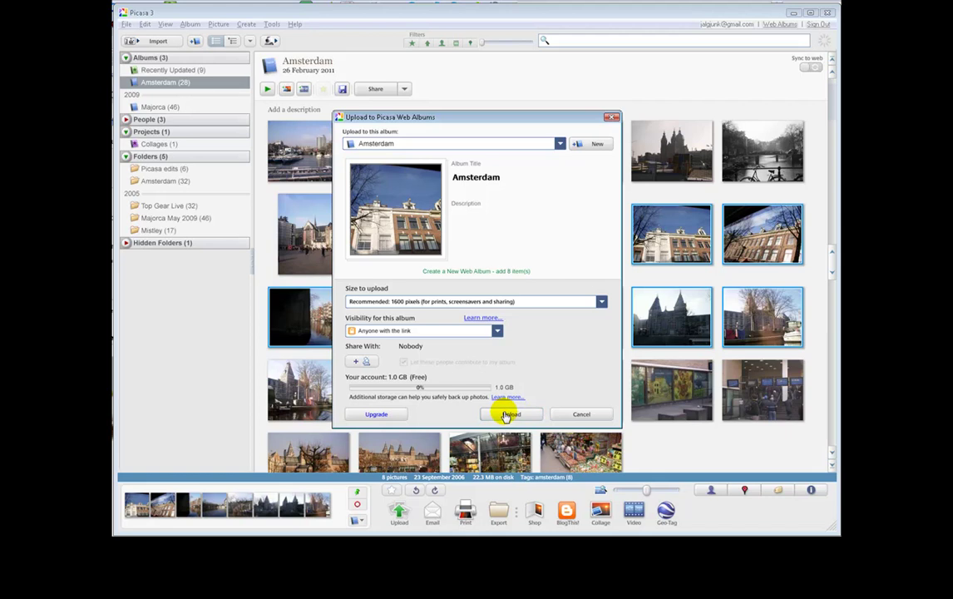
Cancel the web upload and keep the email single-picture size at 640 pixels in Options
{"action": "left_click", "coordinate": [580, 414]}
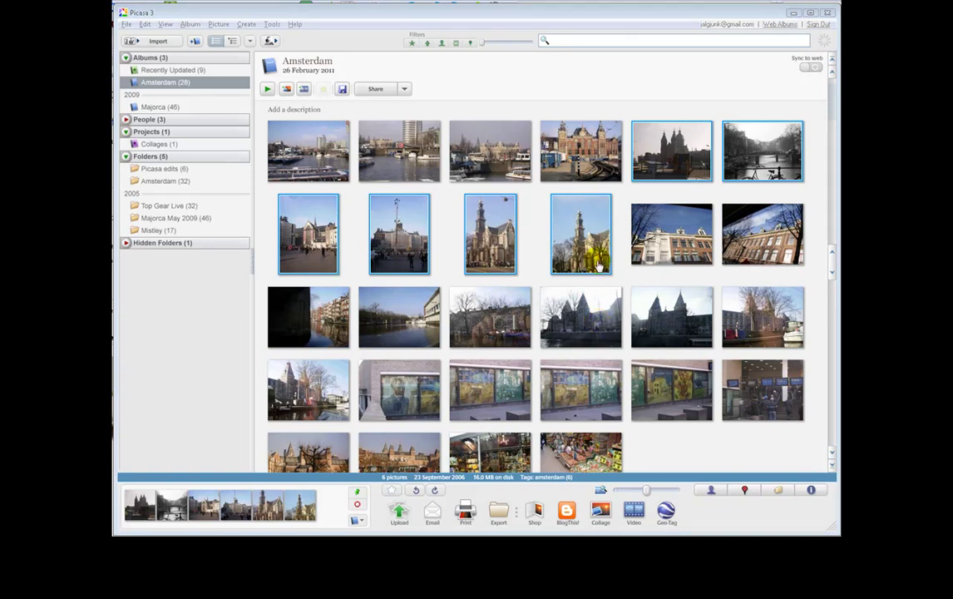
{"action": "left_click", "coordinate": [271, 25]}
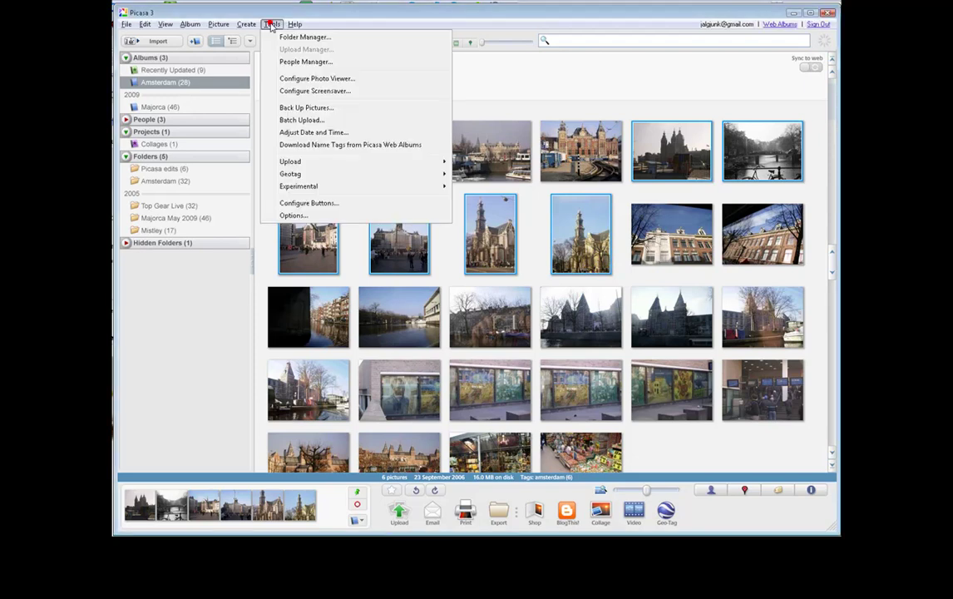
{"action": "left_click", "coordinate": [309, 217]}
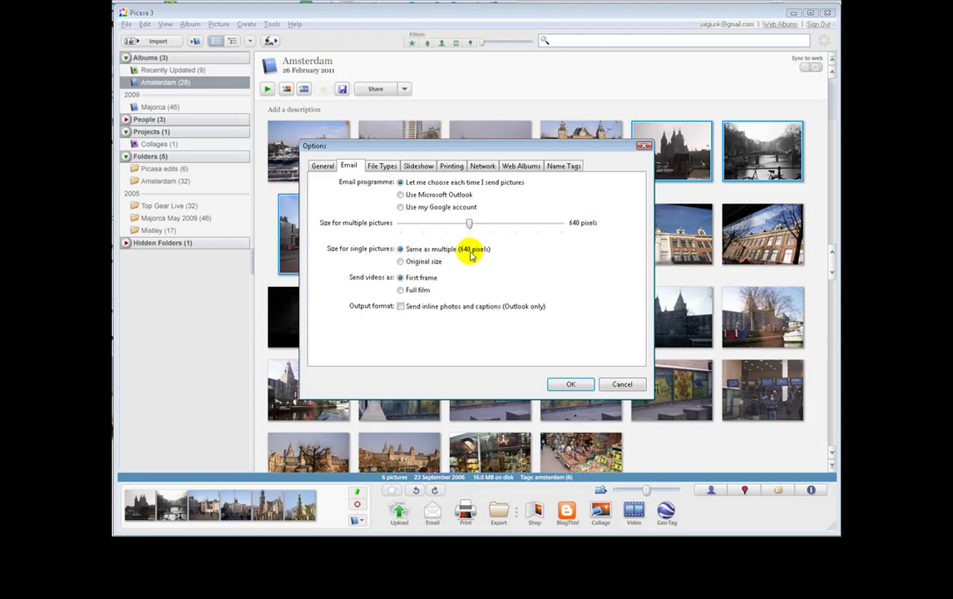
{"action": "left_click", "coordinate": [404, 262]}
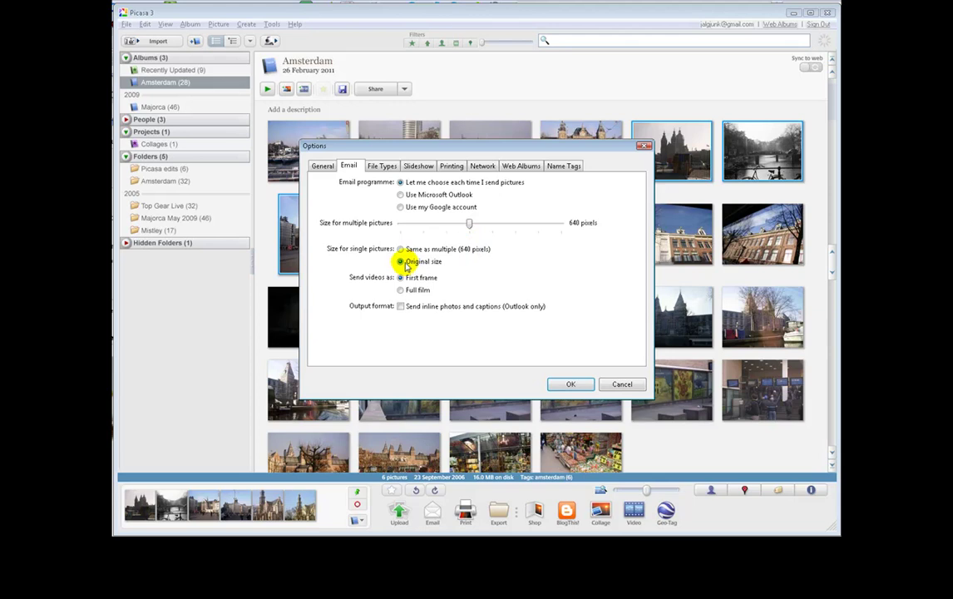
{"action": "left_click", "coordinate": [401, 248]}
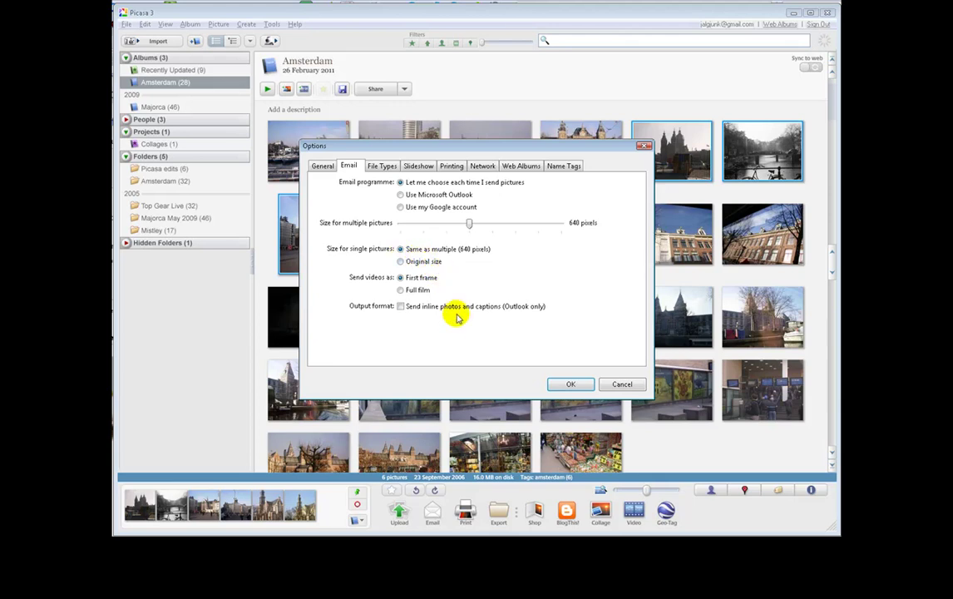
Leave Outlook inline photos and captions off, save the options, then start and cancel an email
{"action": "left_click", "coordinate": [401, 307]}
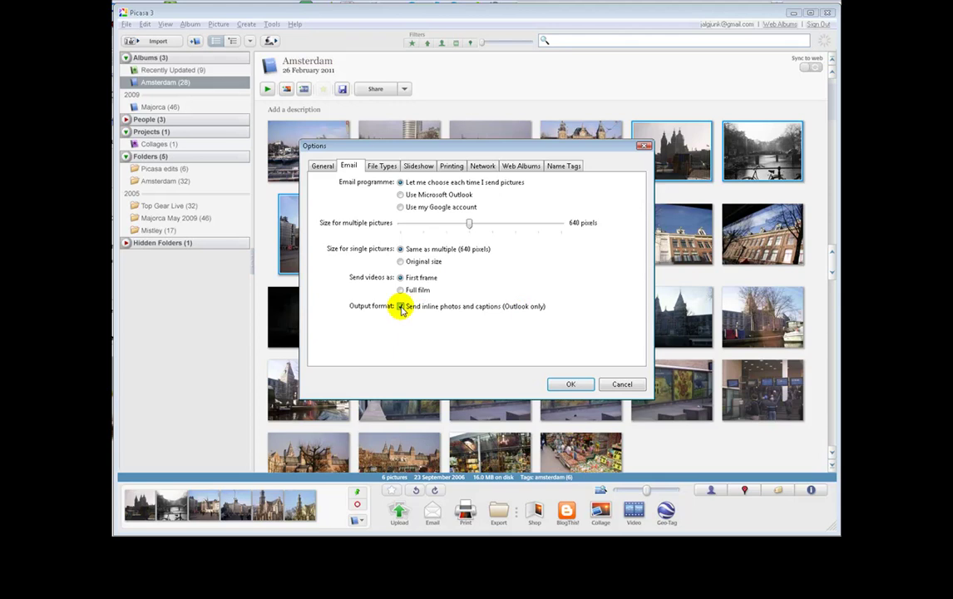
{"action": "left_click", "coordinate": [401, 307]}
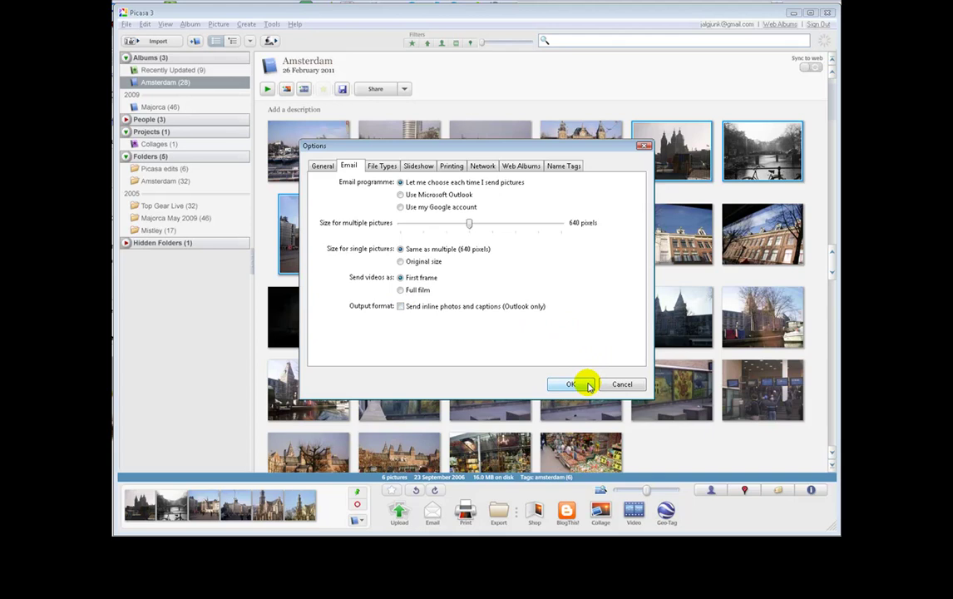
{"action": "left_click", "coordinate": [585, 384]}
{"action": "left_click", "coordinate": [433, 511]}
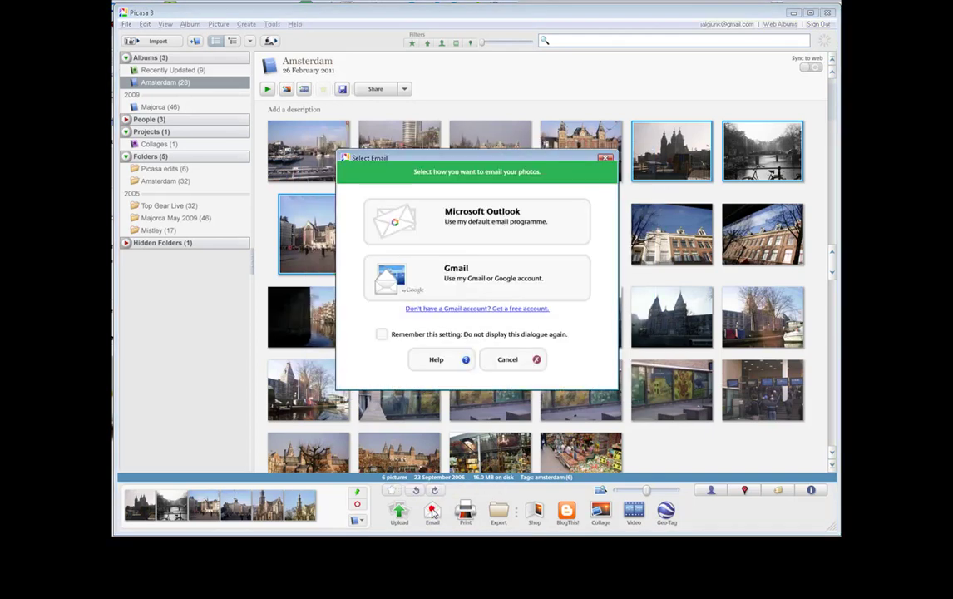
{"action": "left_click", "coordinate": [504, 365]}
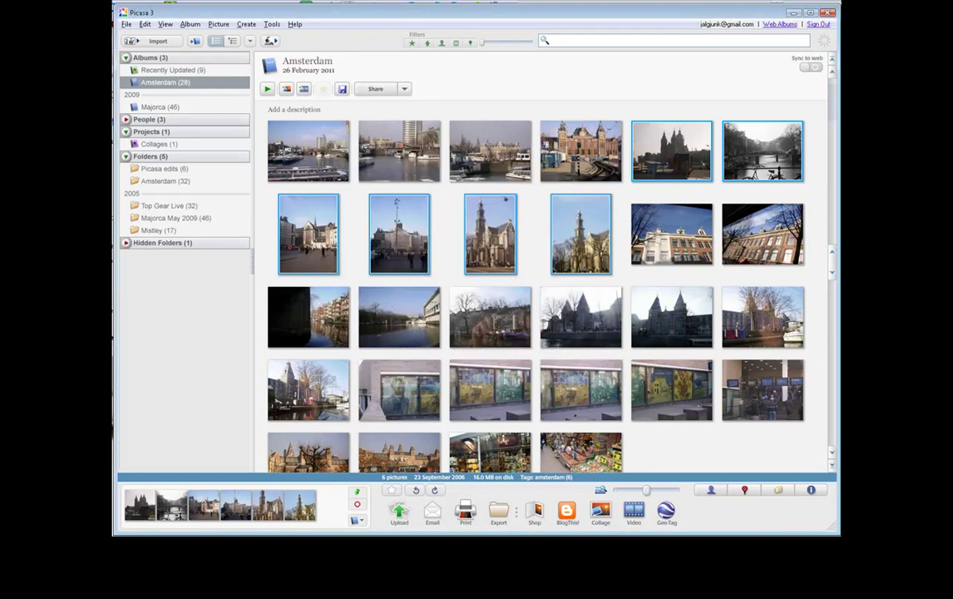
{"action": "scroll", "coordinate": [616, 359], "scroll_direction": "down", "scroll_amount": 3}
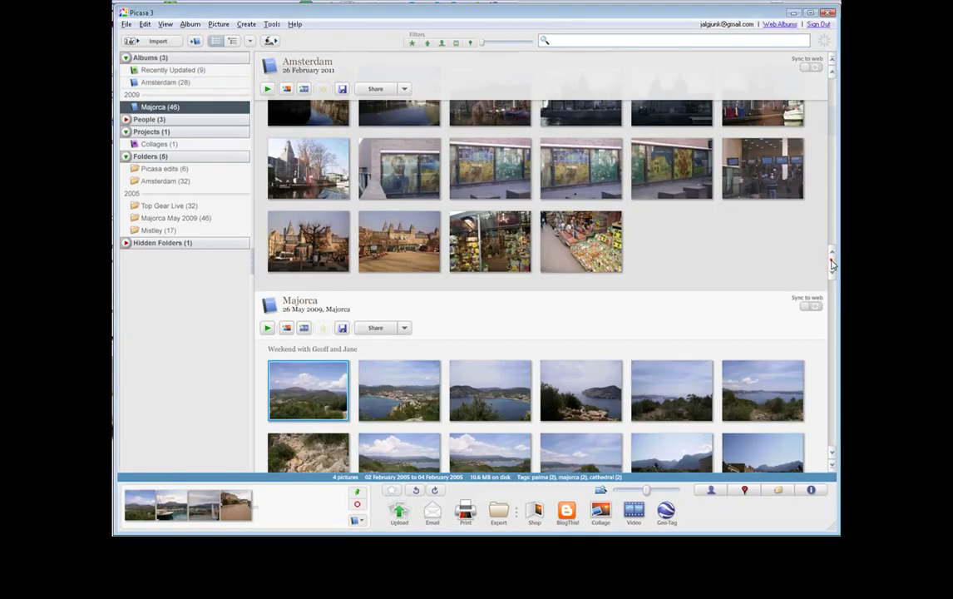
{"action": "left_click_drag", "start_coordinate": [832, 263], "coordinate": [830, 287]}
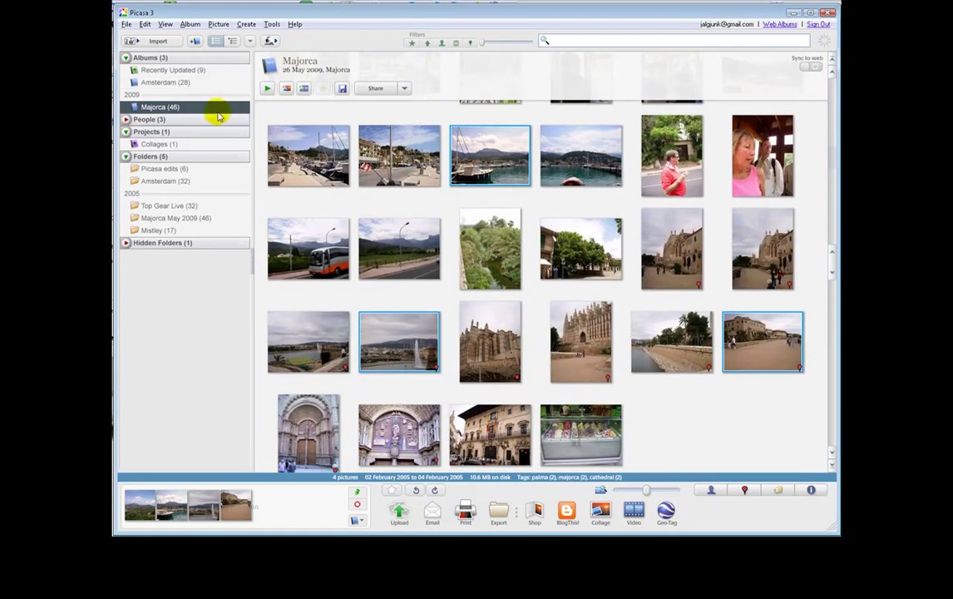
{"action": "double_click", "coordinate": [218, 110]}
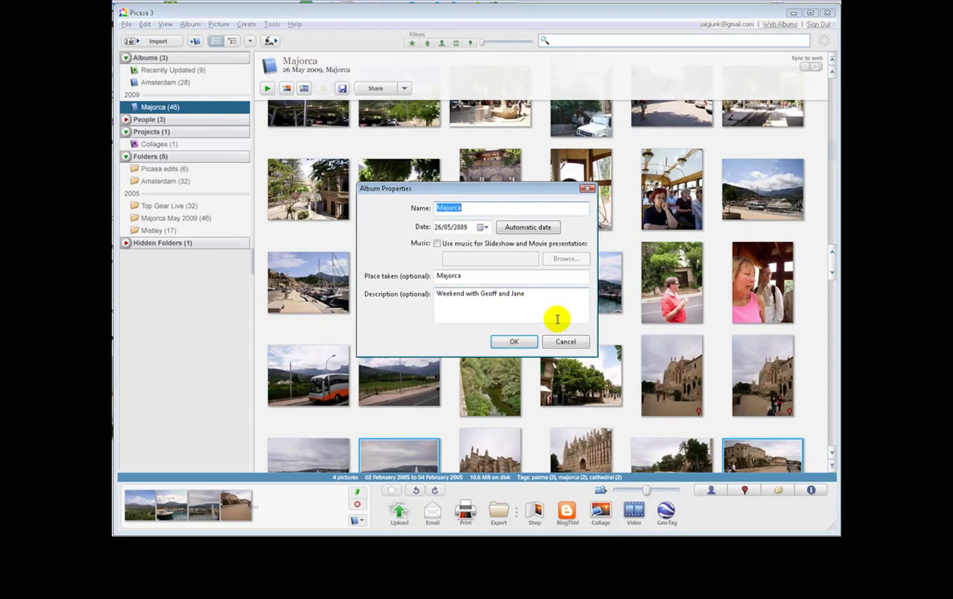
{"action": "left_click", "coordinate": [564, 340]}
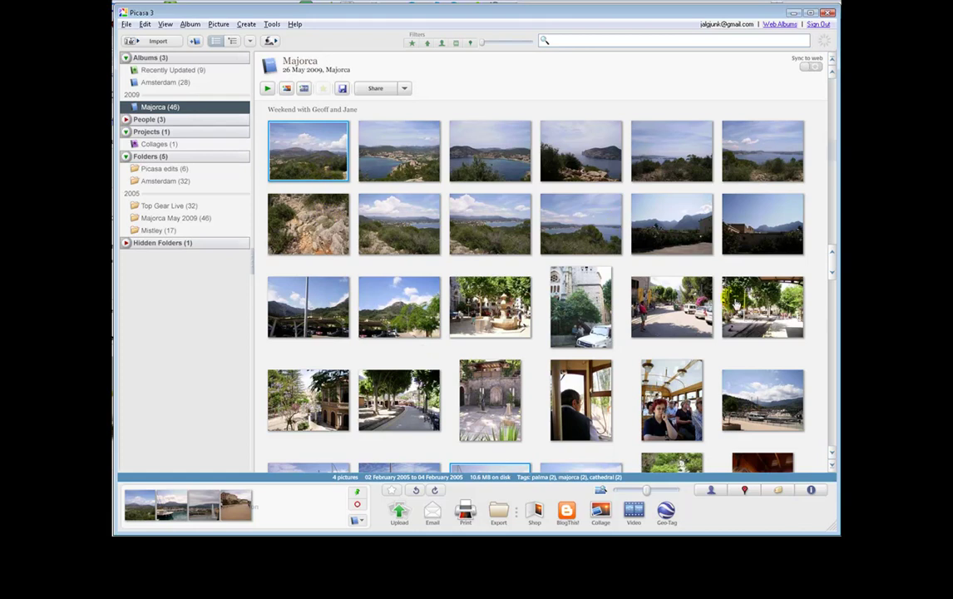
{"action": "left_click", "coordinate": [832, 457]}
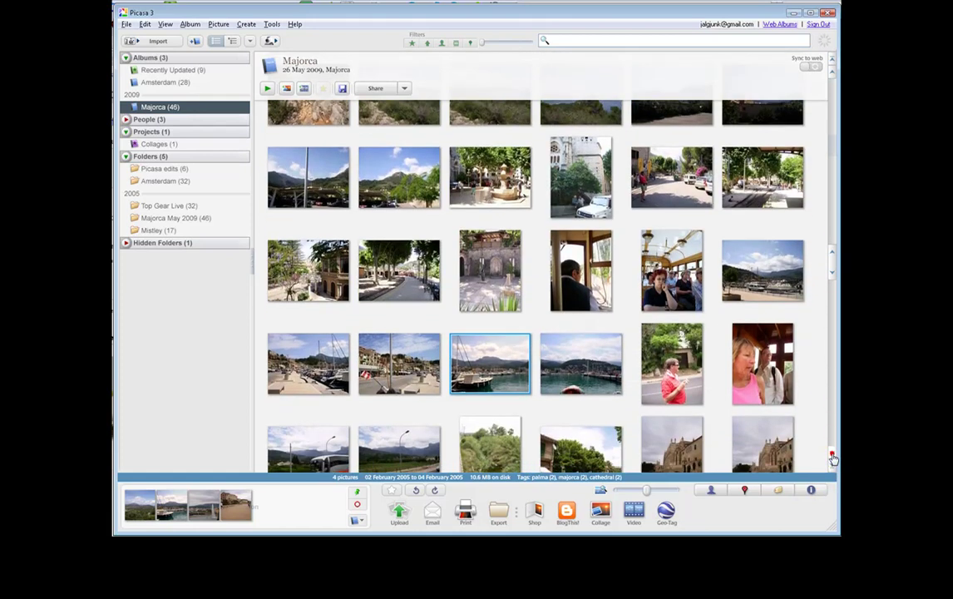
{"action": "left_click", "coordinate": [832, 458]}
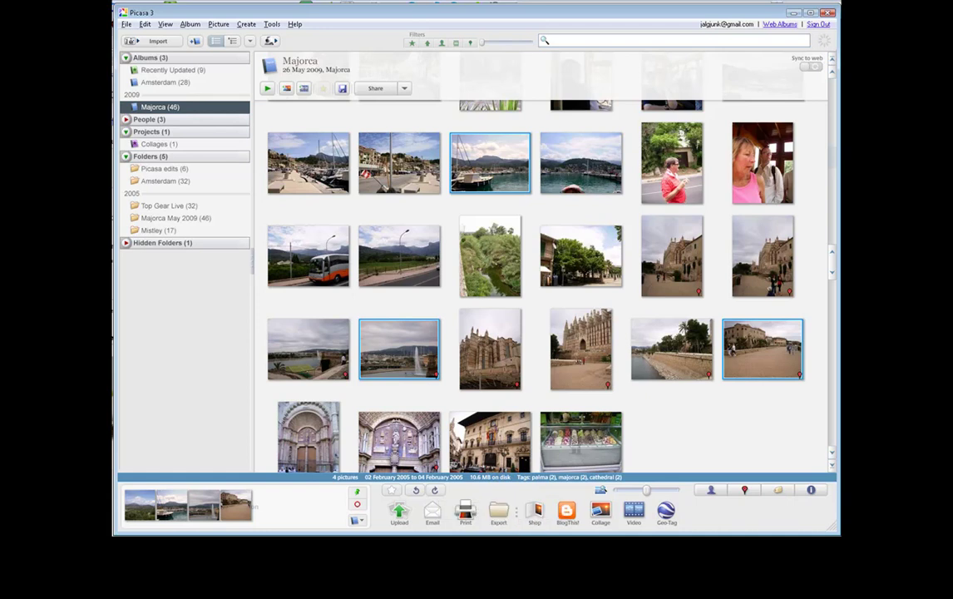
{"action": "left_click", "coordinate": [535, 519]}
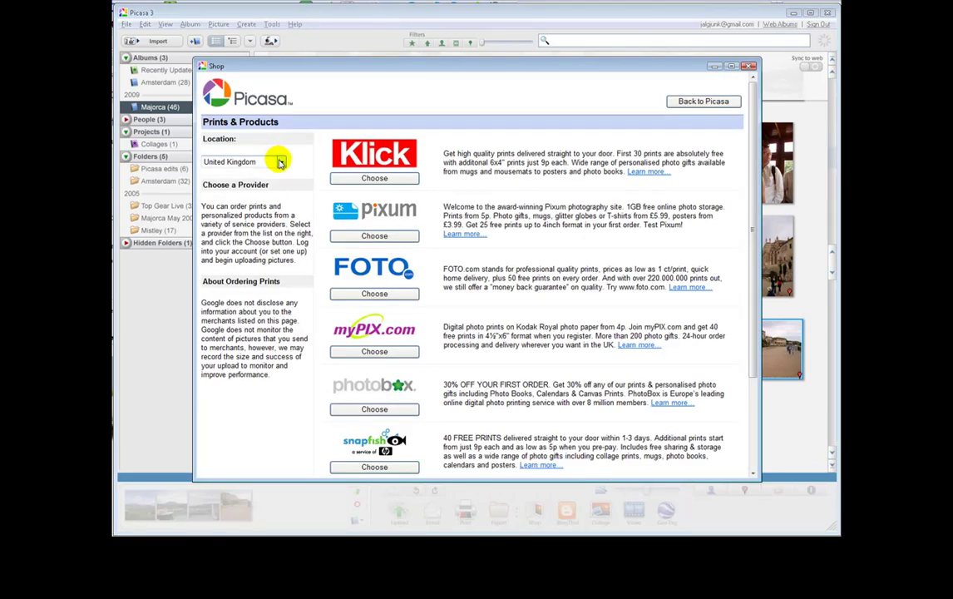
{"action": "left_click", "coordinate": [281, 163]}
{"action": "scroll", "coordinate": [279, 264], "scroll_direction": "up", "scroll_amount": 4}
{"action": "scroll", "coordinate": [280, 264], "scroll_direction": "down", "scroll_amount": 4}
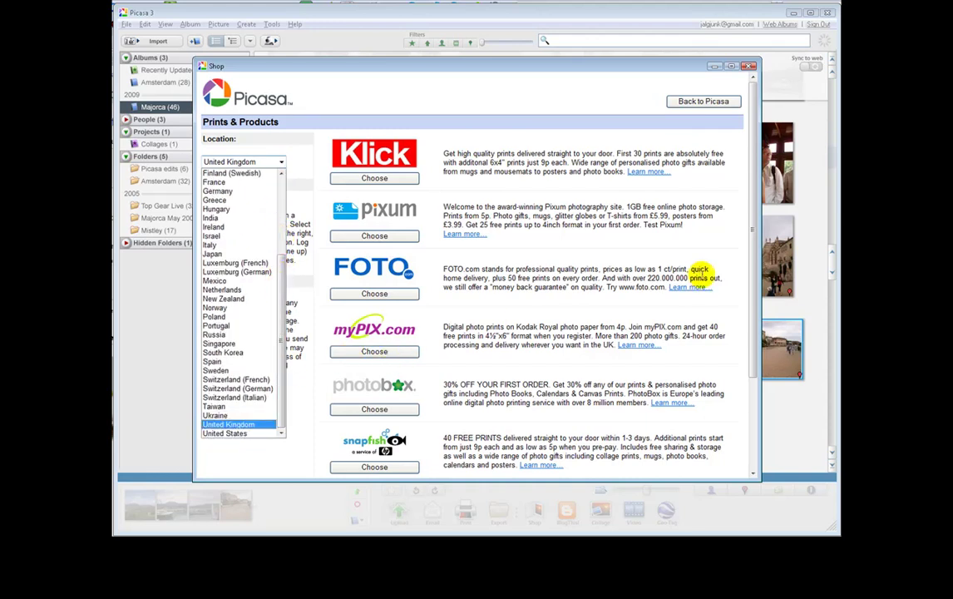
{"action": "left_click", "coordinate": [749, 278]}
{"action": "left_click_drag", "start_coordinate": [755, 333], "coordinate": [753, 288]}
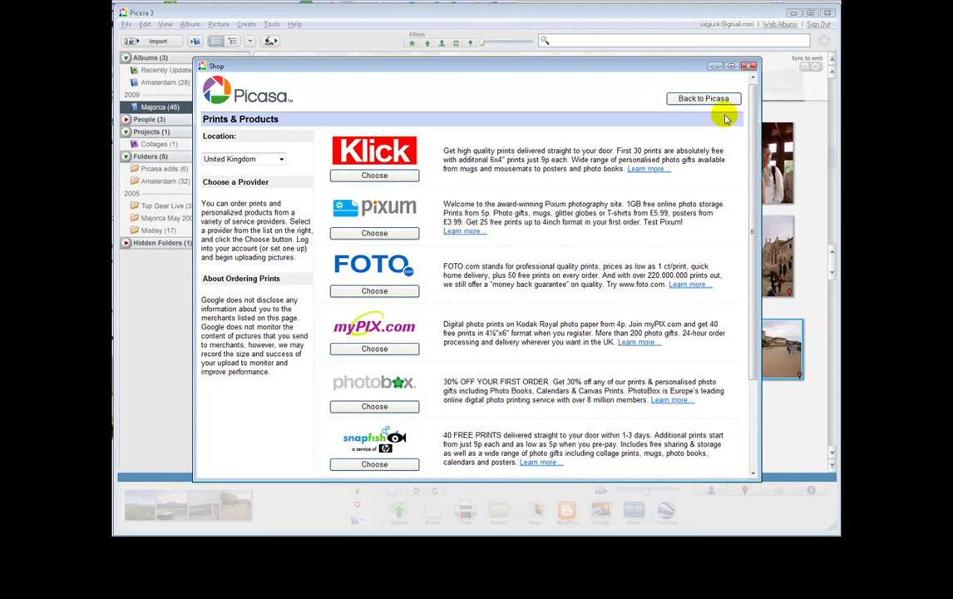
{"action": "scroll", "coordinate": [743, 145], "scroll_direction": "down", "scroll_amount": 3}
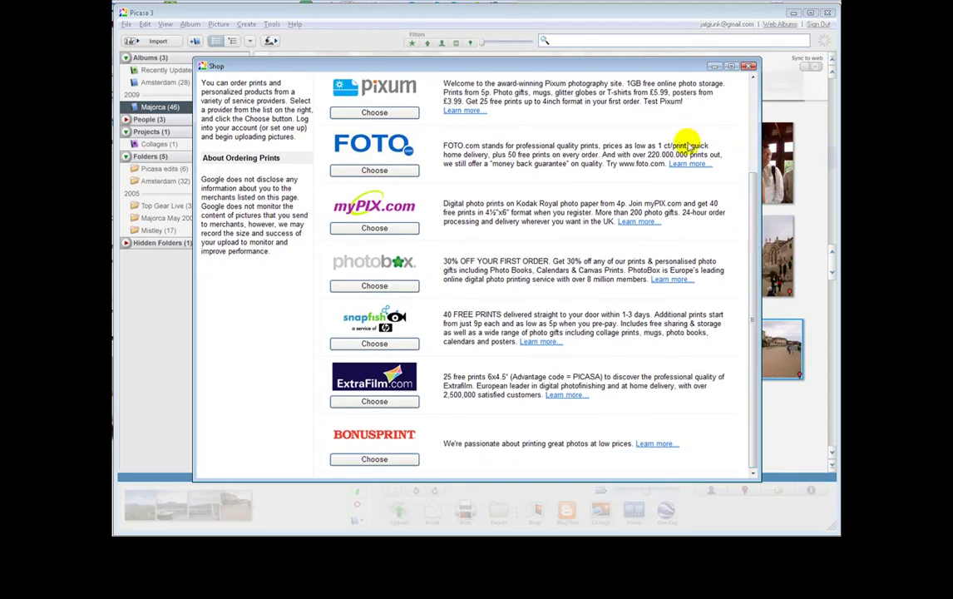
{"action": "scroll", "coordinate": [748, 204], "scroll_direction": "up", "scroll_amount": 3}
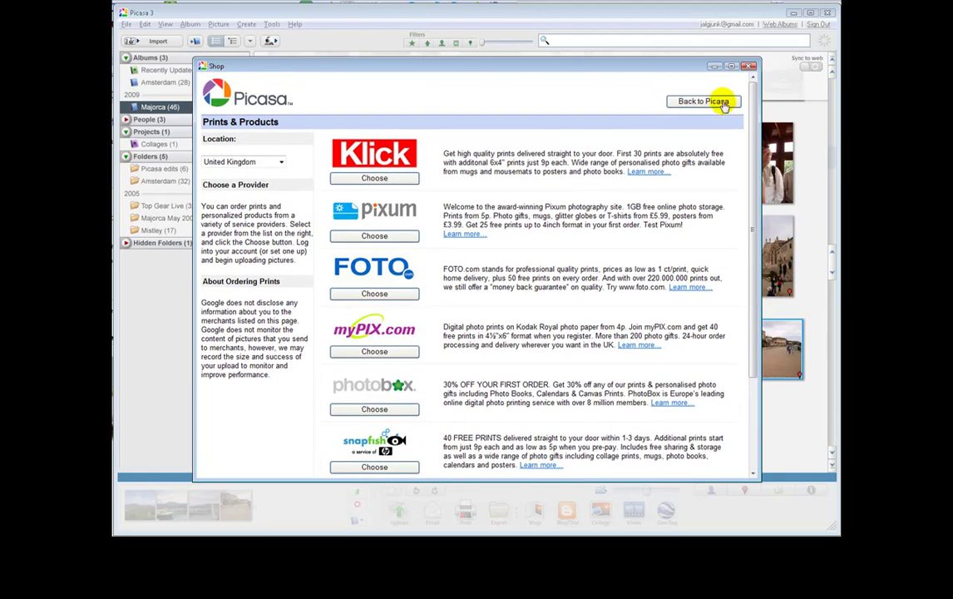
{"action": "left_click", "coordinate": [722, 101]}
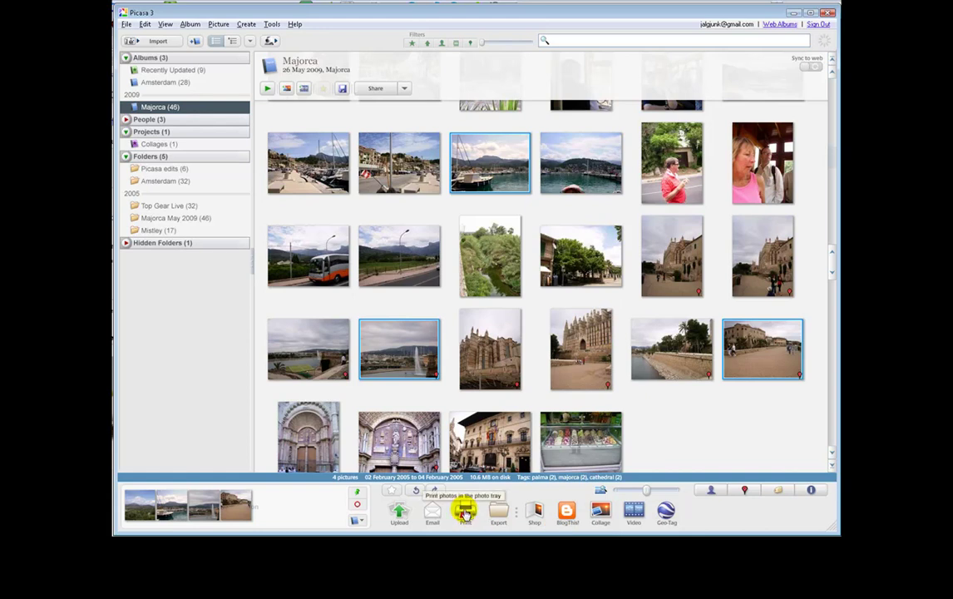
{"action": "left_click", "coordinate": [465, 513]}
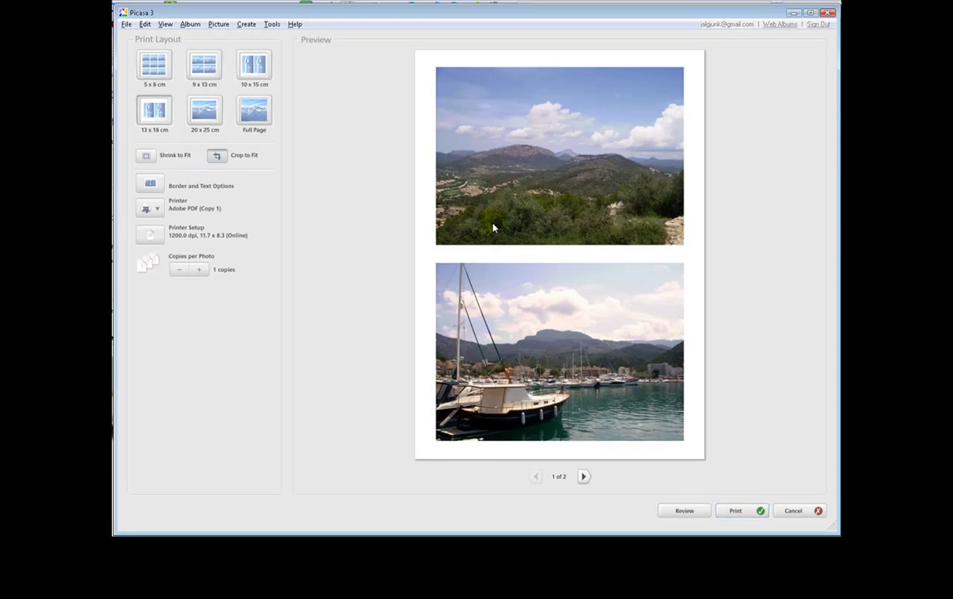
{"action": "left_click", "coordinate": [251, 119]}
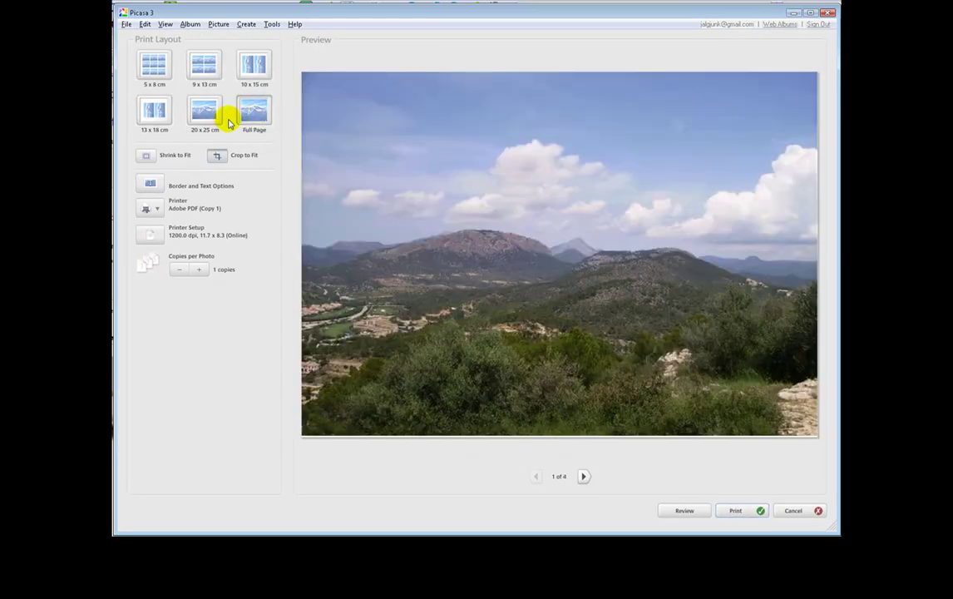
{"action": "left_click", "coordinate": [214, 121]}
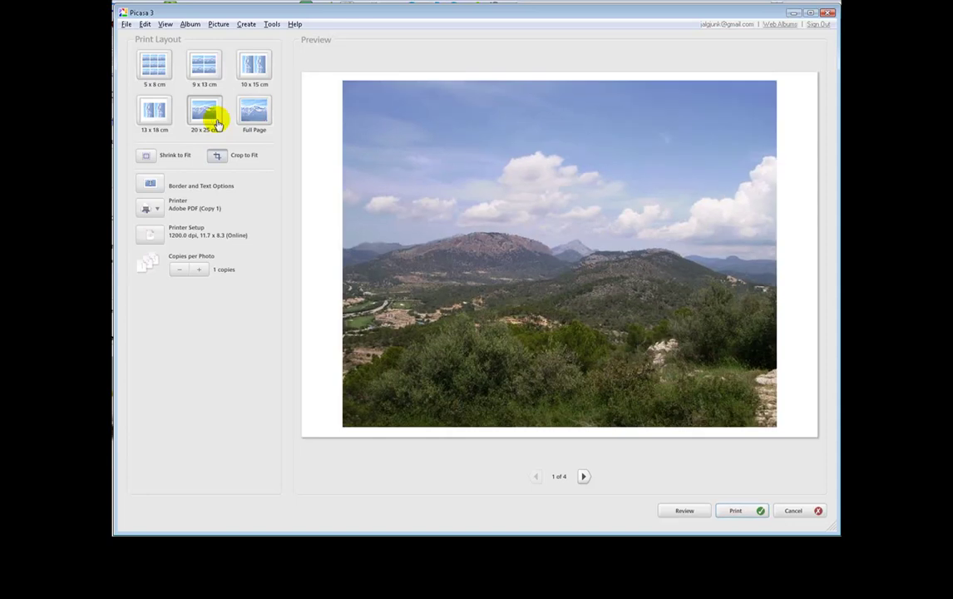
{"action": "left_click", "coordinate": [158, 117]}
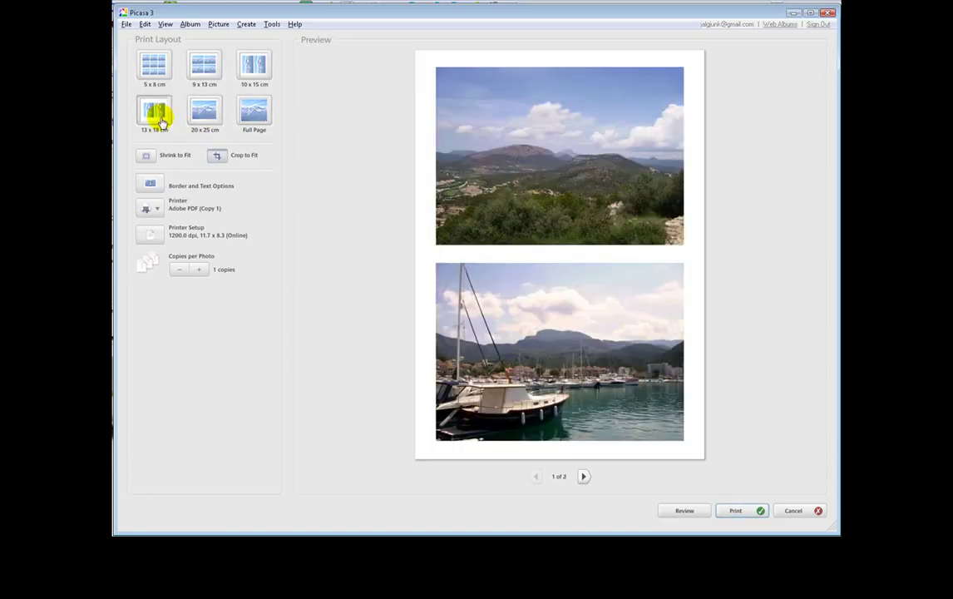
{"action": "left_click", "coordinate": [247, 74]}
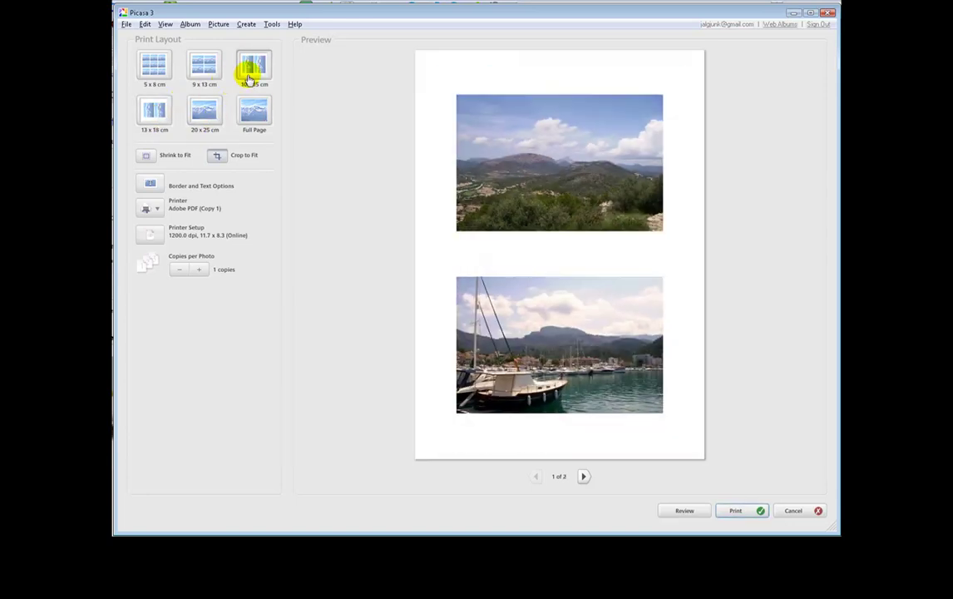
{"action": "left_click", "coordinate": [199, 73]}
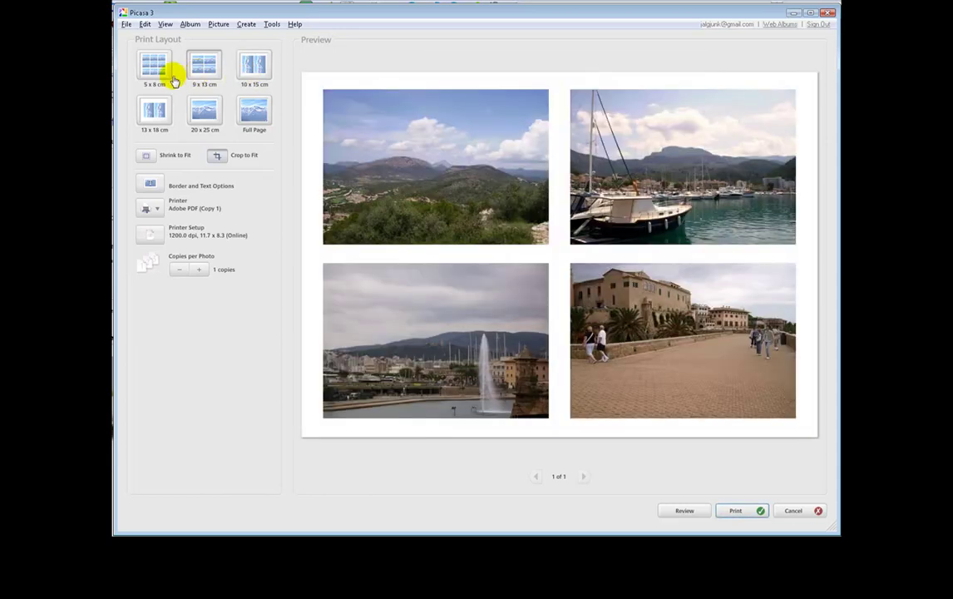
{"action": "left_click", "coordinate": [168, 75]}
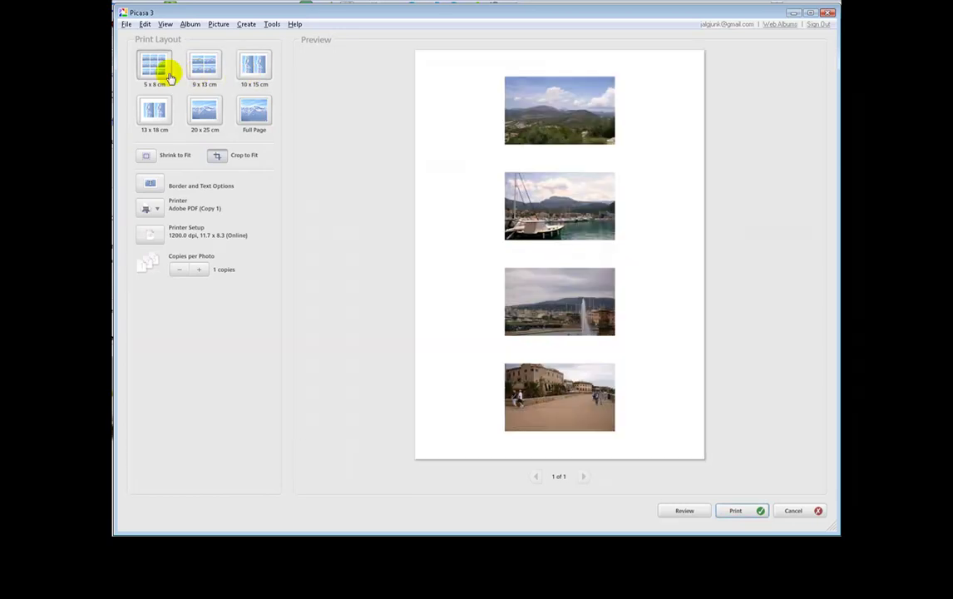
{"action": "left_click", "coordinate": [202, 186]}
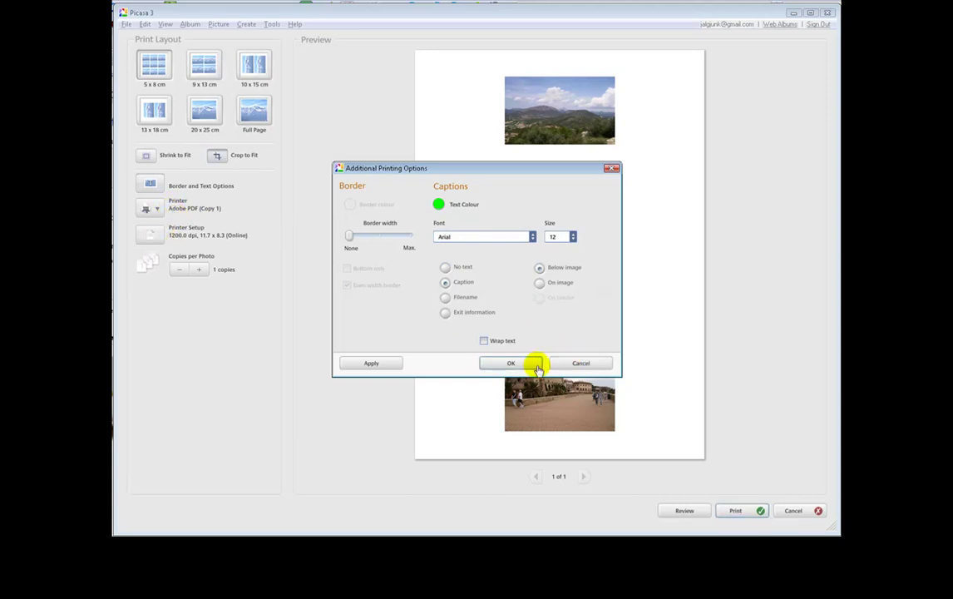
{"action": "left_click", "coordinate": [567, 364]}
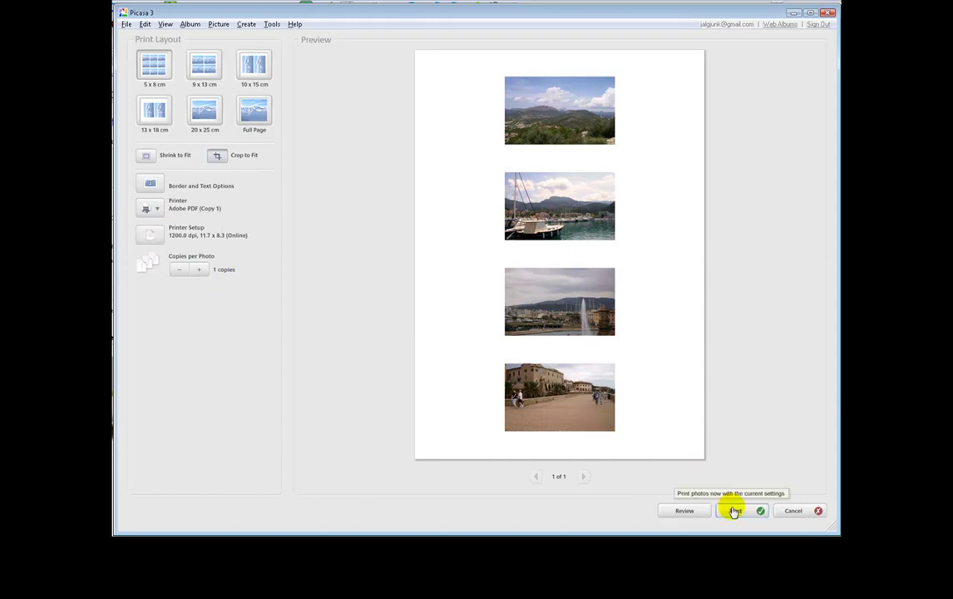
{"action": "left_click", "coordinate": [804, 516]}
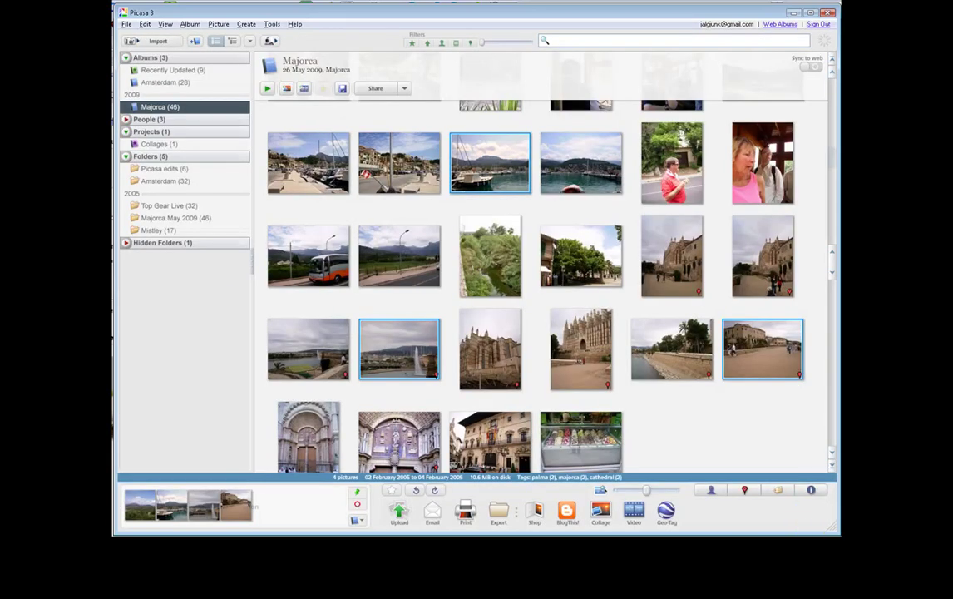